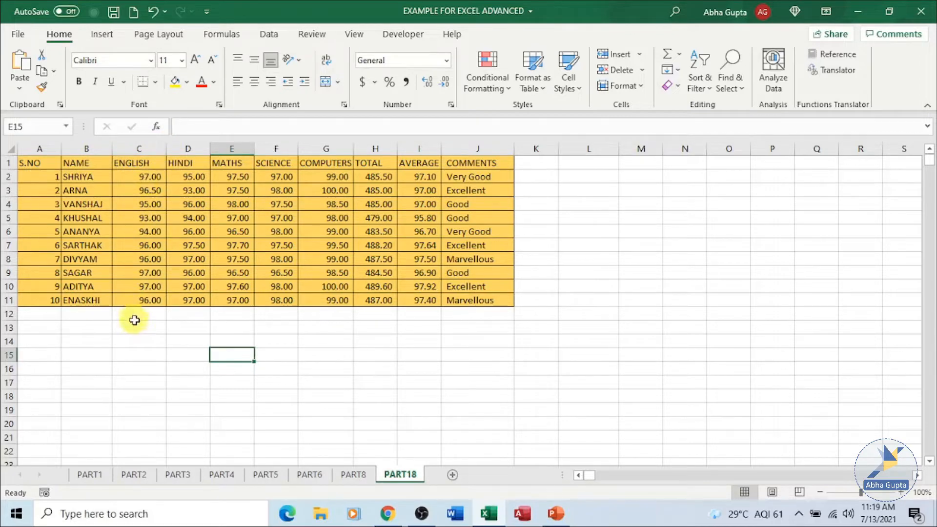
- Insert an entire blank column before the ENGLISH column, confirming the large-operation warning
click(139, 165)
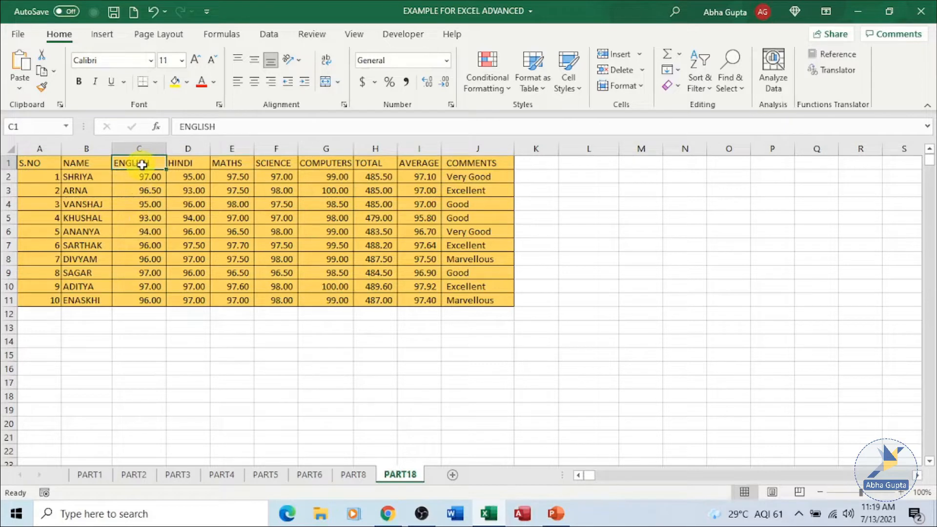
right_click(142, 165)
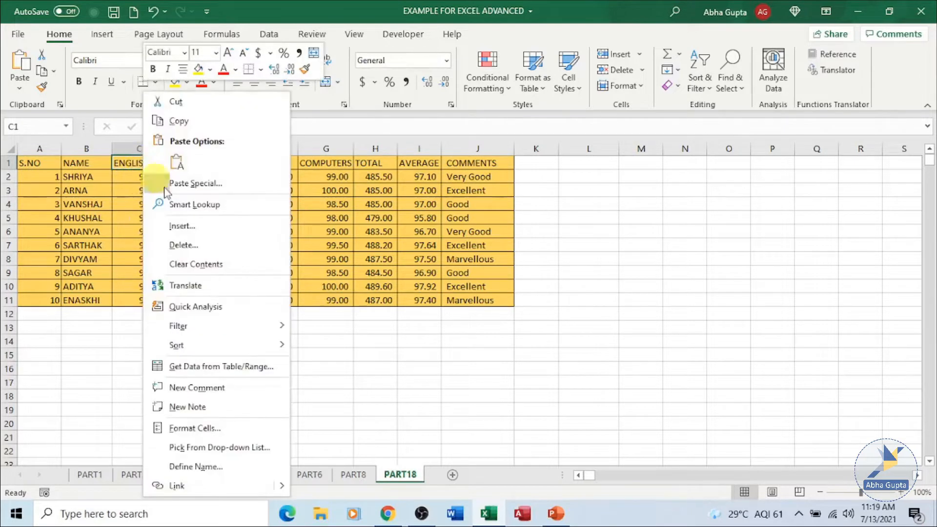
click(188, 226)
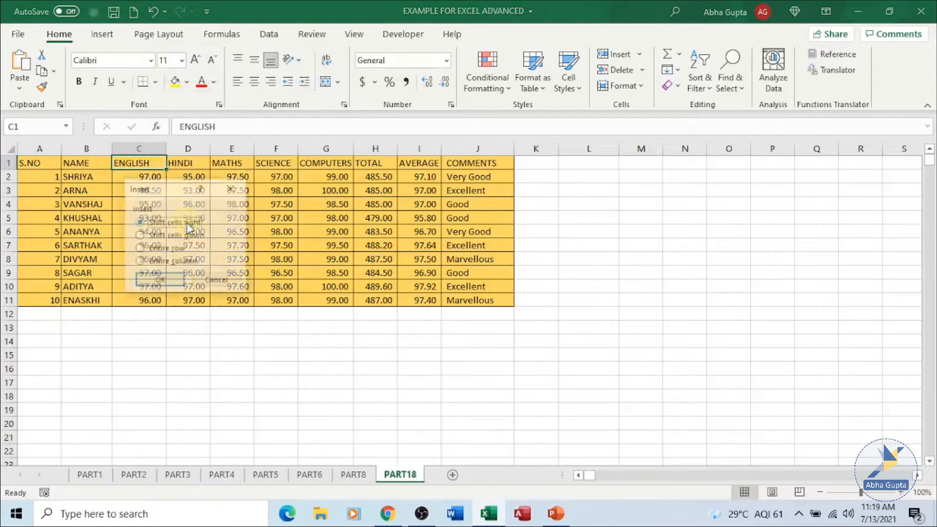
click(181, 264)
click(167, 280)
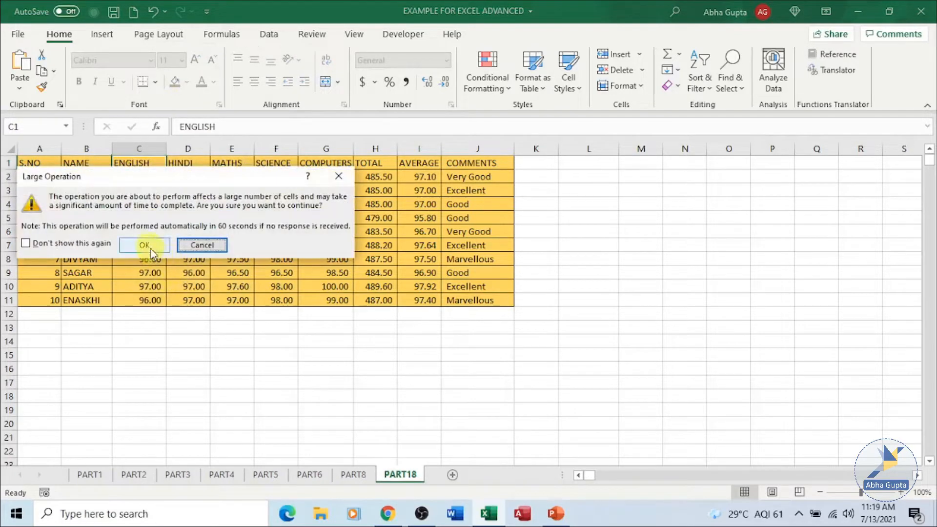
click(154, 245)
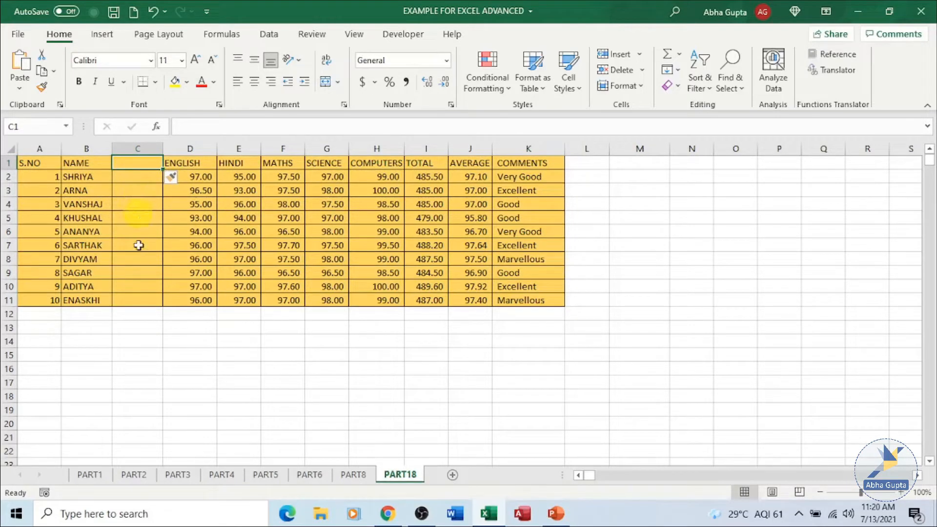
- Open the Translator pane set to translate from English to Hindi
click(313, 35)
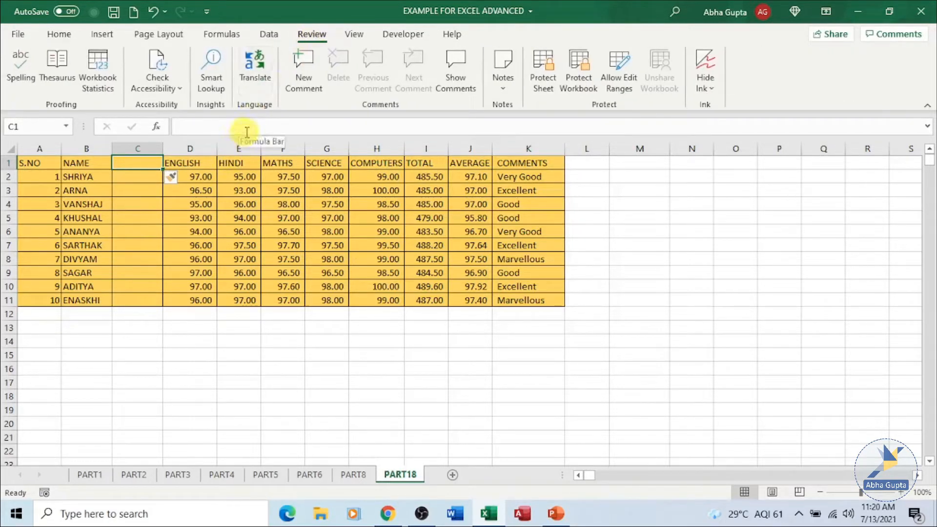
click(264, 69)
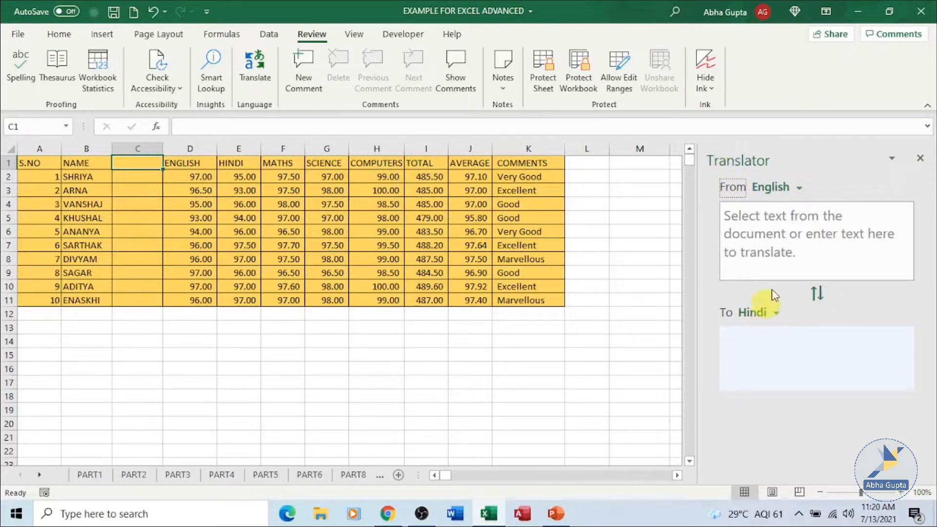
click(801, 188)
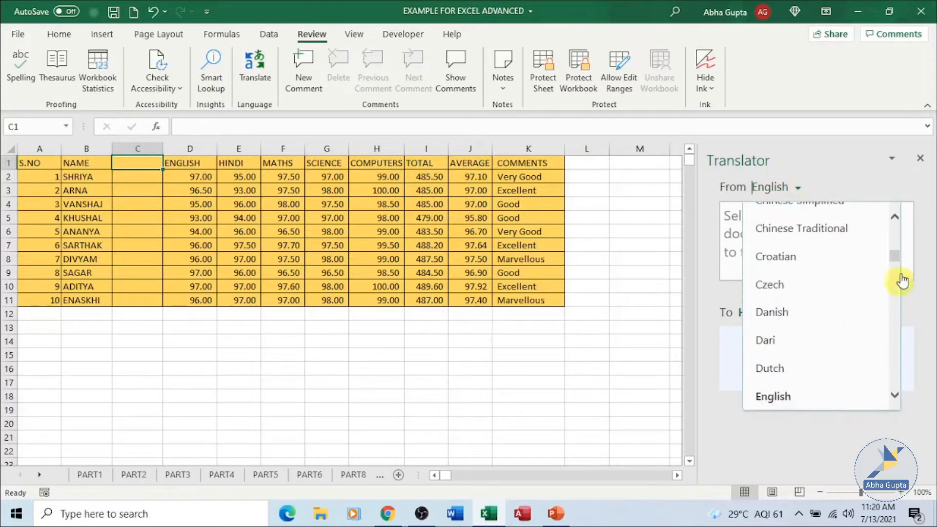
drag(895, 255, 890, 205)
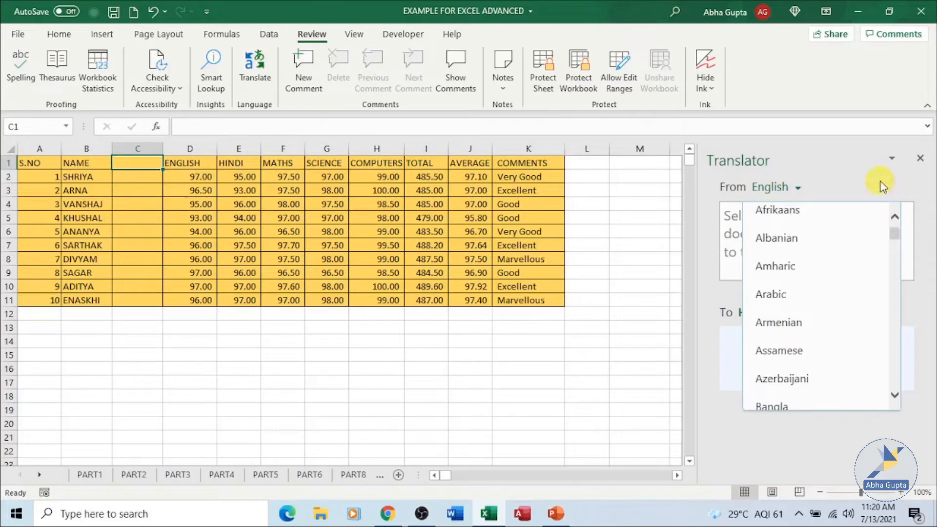
click(880, 180)
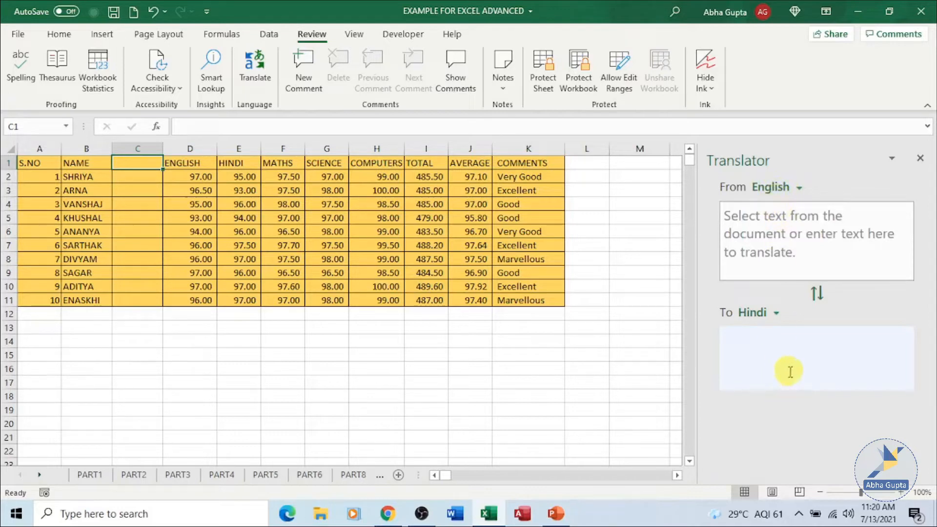
- Translate the NAME header in B1 into Hindi and copy the translated word
click(93, 163)
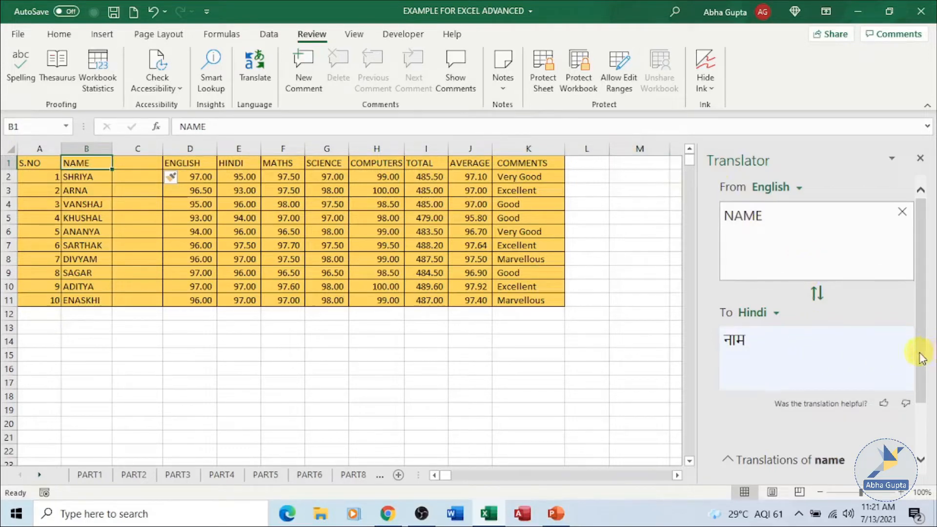
drag(920, 356, 921, 434)
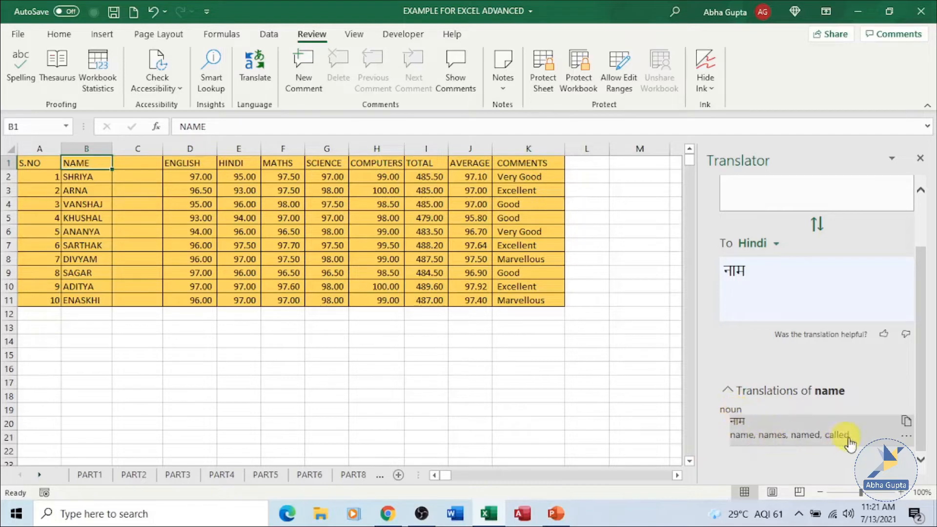
click(908, 422)
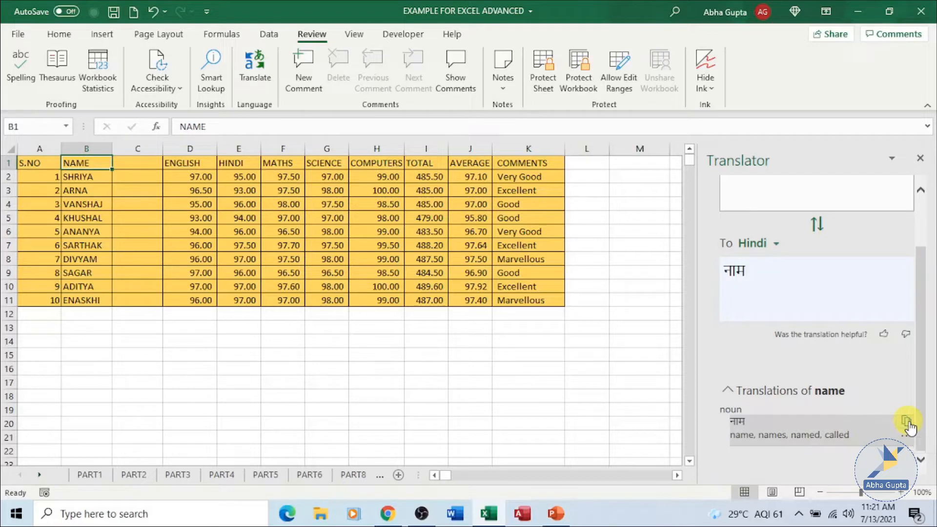
- Paste the Hindi translation of NAME into the new column's header cell C1
click(145, 162)
key(ctrl+v)
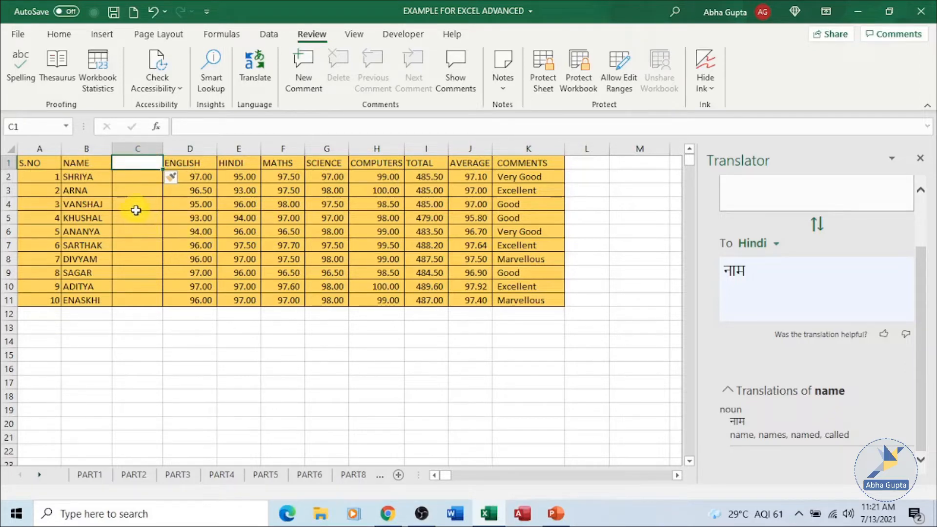
key(ctrl+v)
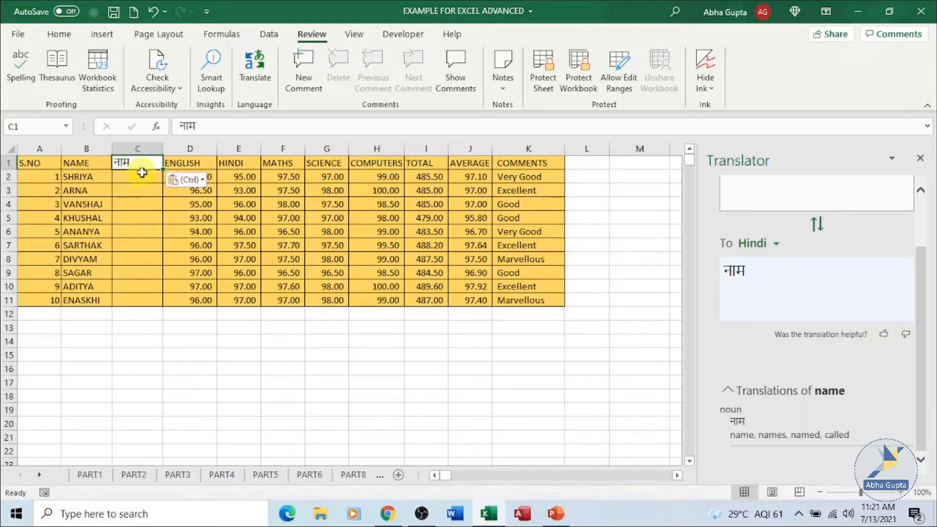
- Use Format Painter to copy the table's orange cell formatting from C2 onto header cell C1
click(139, 201)
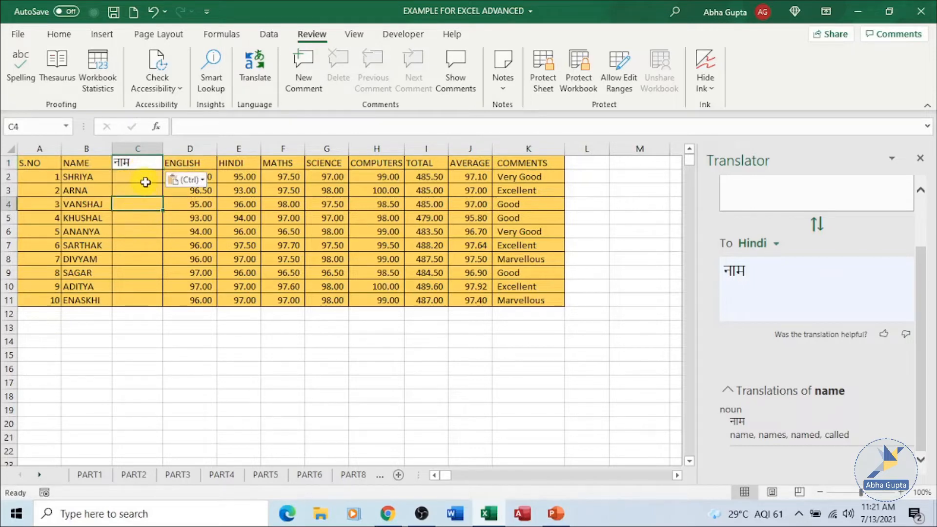
click(146, 181)
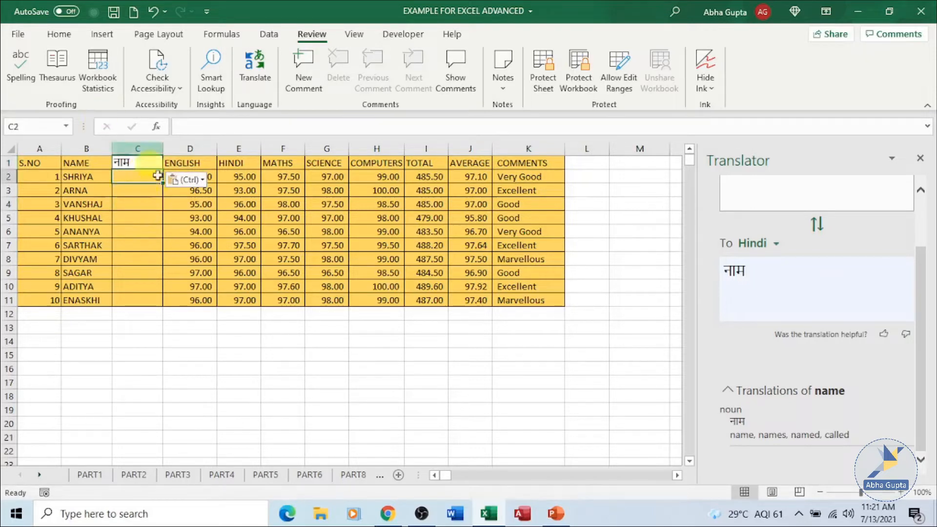
click(18, 36)
click(20, 39)
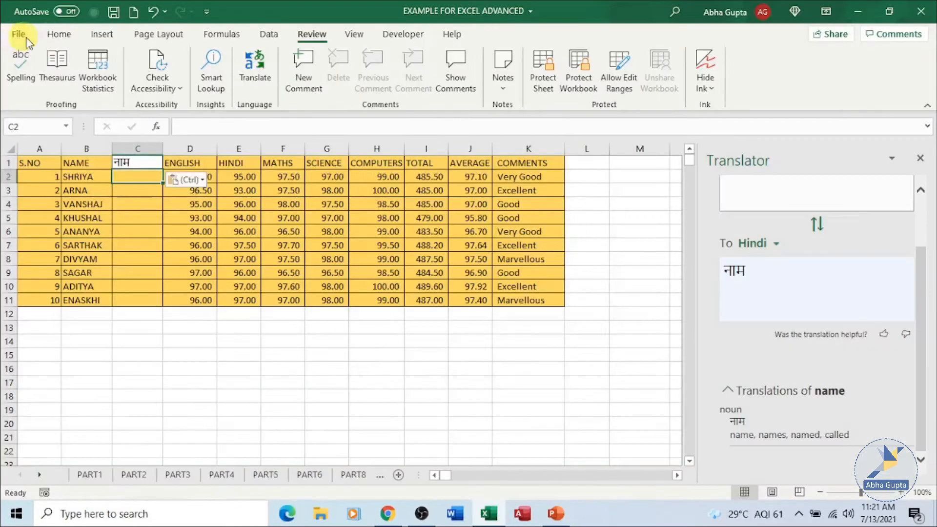
click(56, 35)
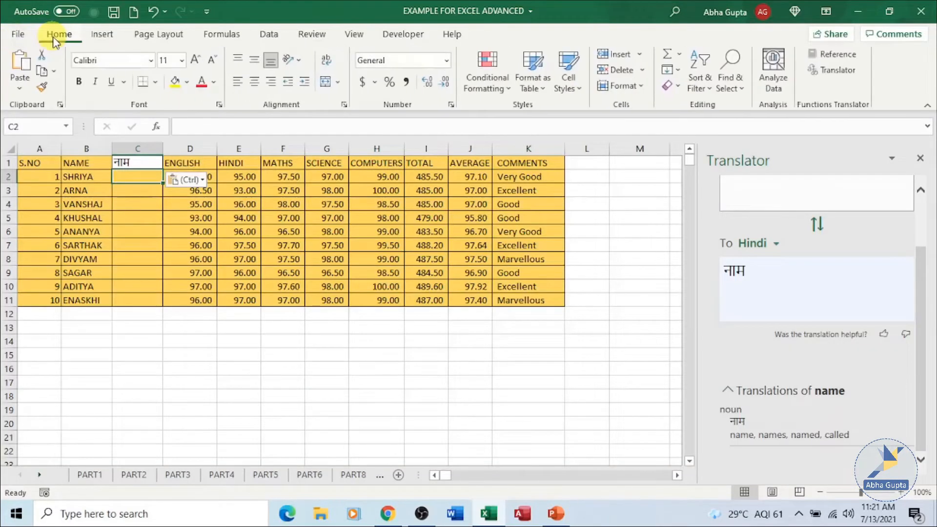
click(42, 88)
click(140, 163)
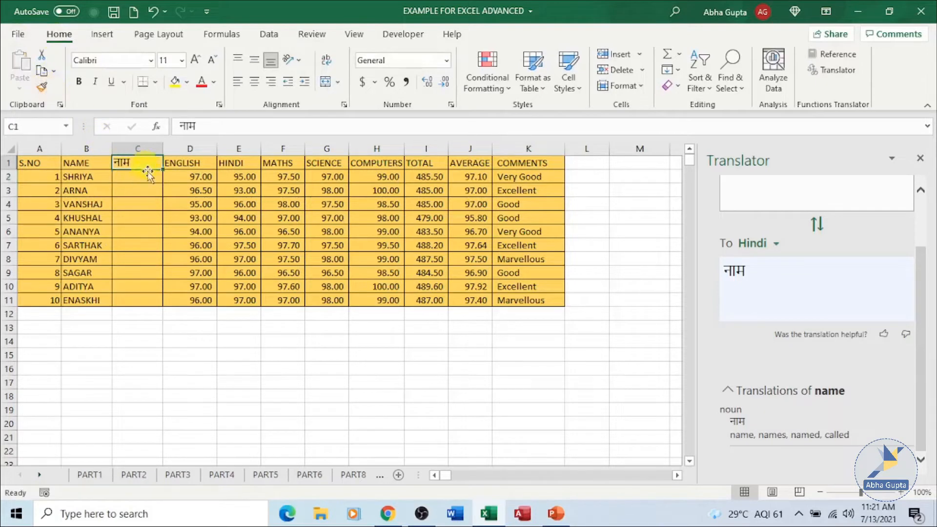
click(148, 181)
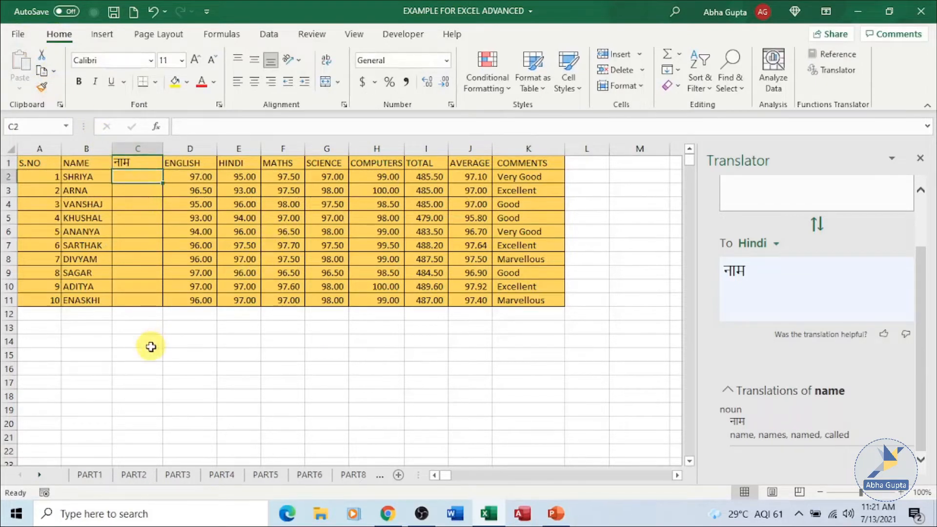
- Translate the student name in B2 into Hindi and paste the translation into cell C2
click(96, 175)
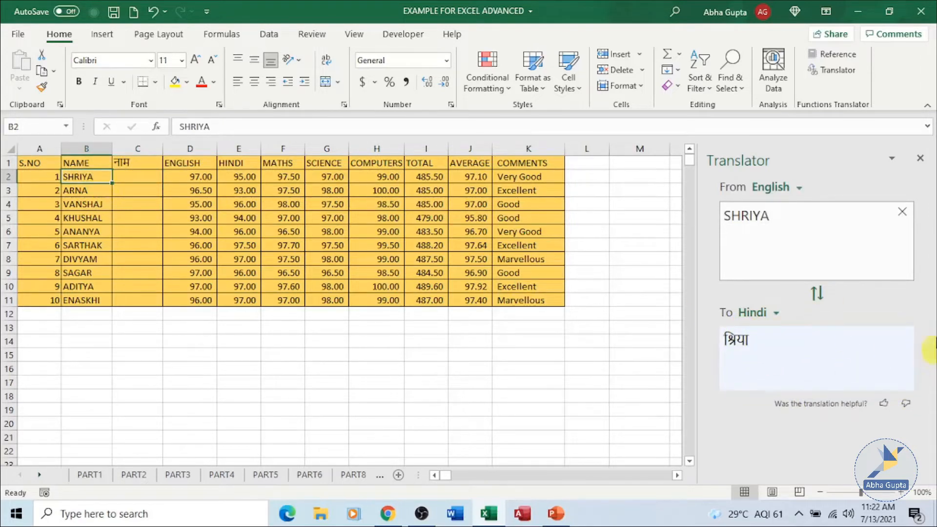
scroll(936, 357, down, 7)
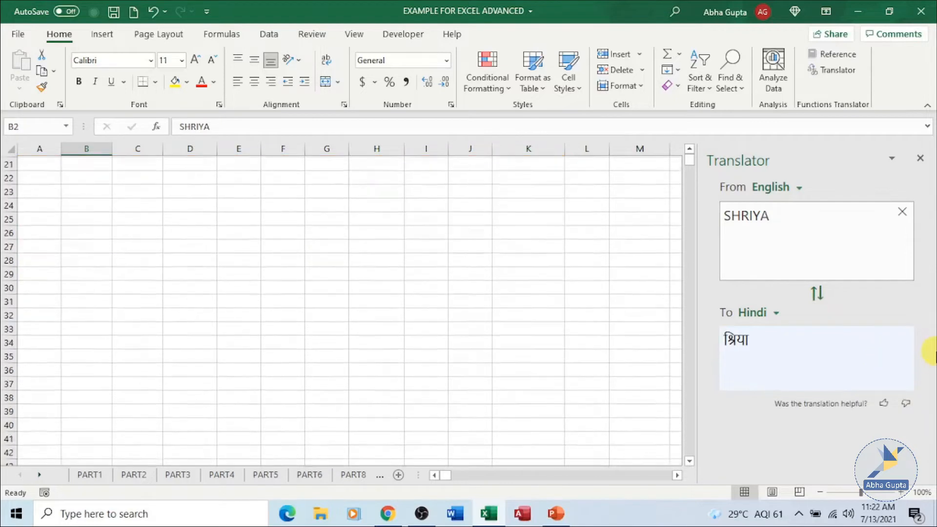
scroll(936, 357, up, 7)
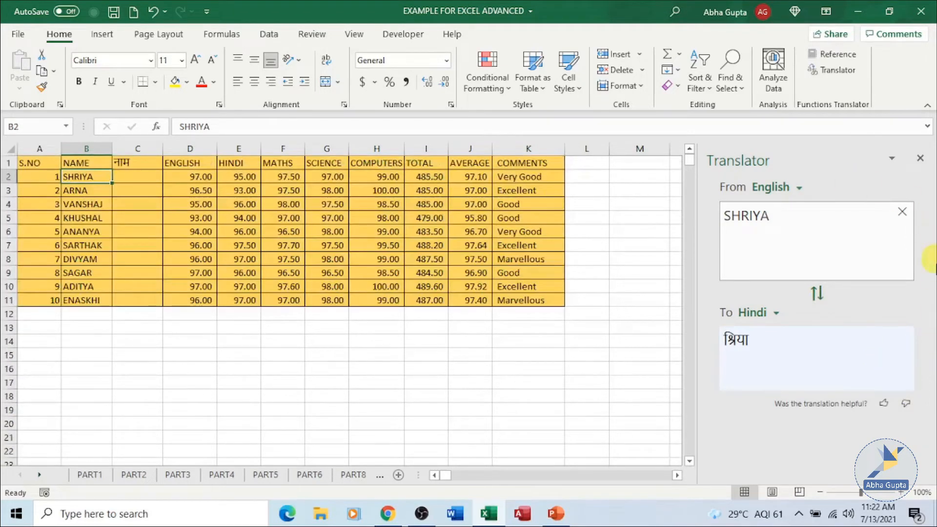
scroll(930, 371, down, 2)
scroll(930, 386, up, 2)
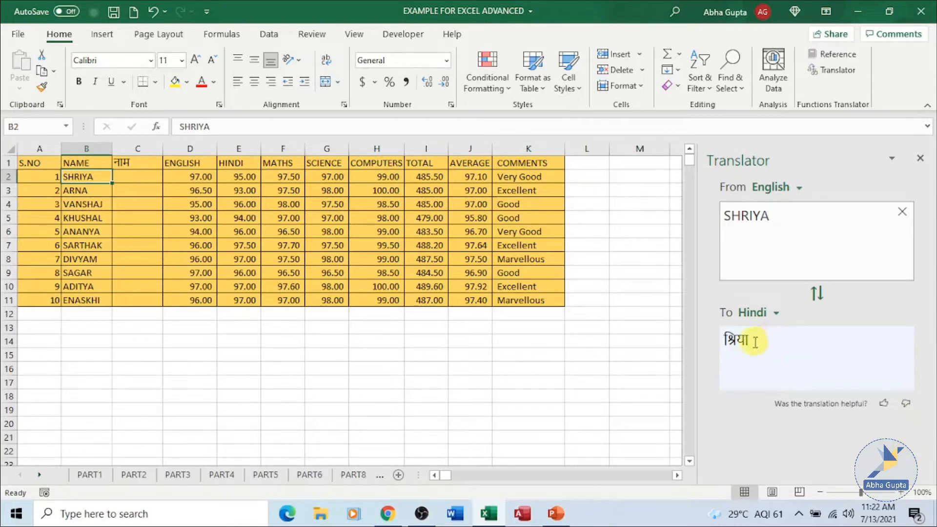
drag(755, 342, 696, 337)
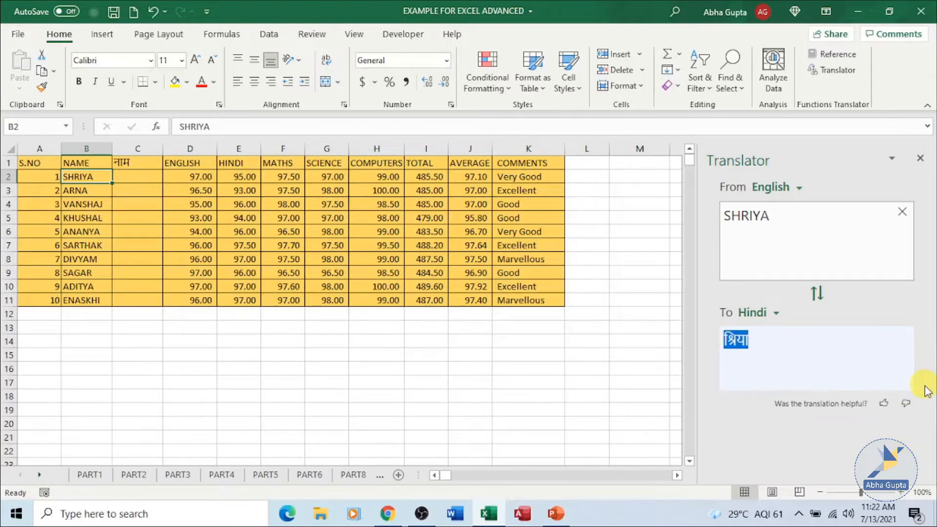
click(156, 181)
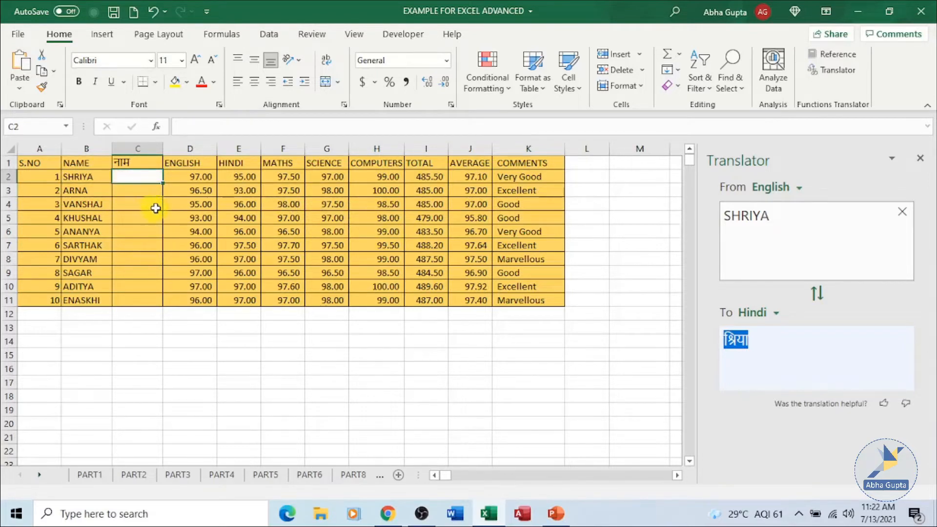
key(ctrl+v)
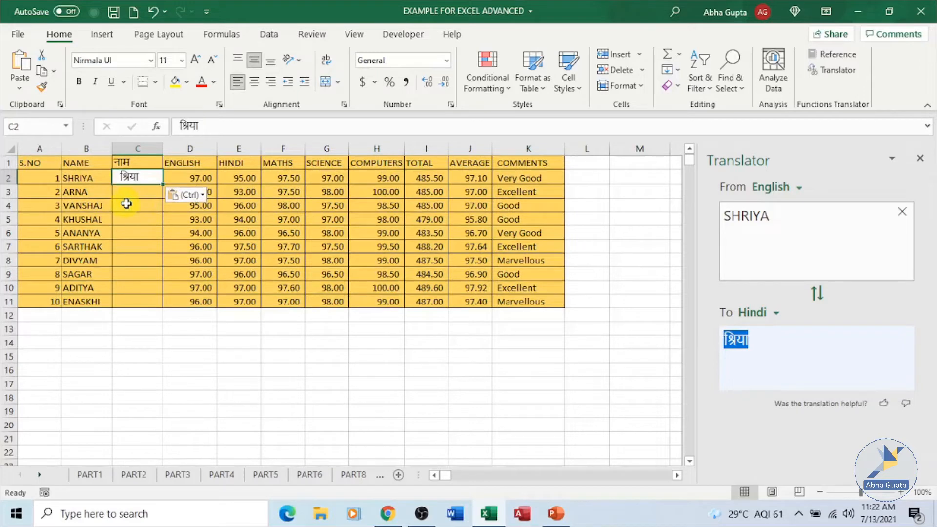
key(Return)
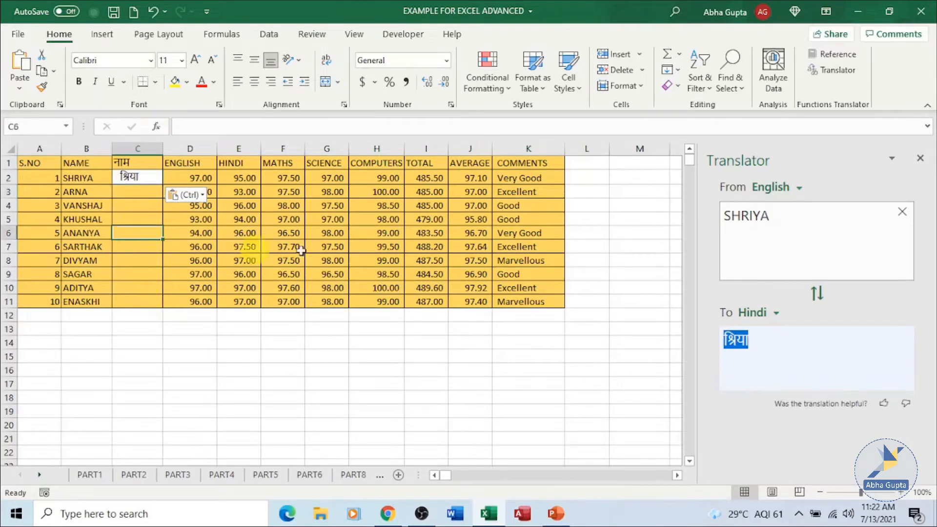
- Translate the student name in B6 into Hindi and paste the translation into cell C6
click(96, 234)
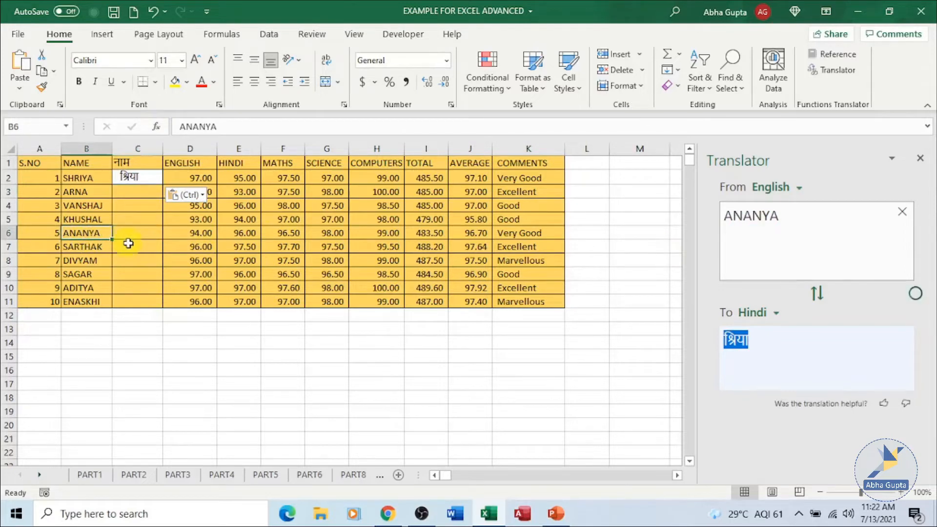
drag(771, 334, 718, 343)
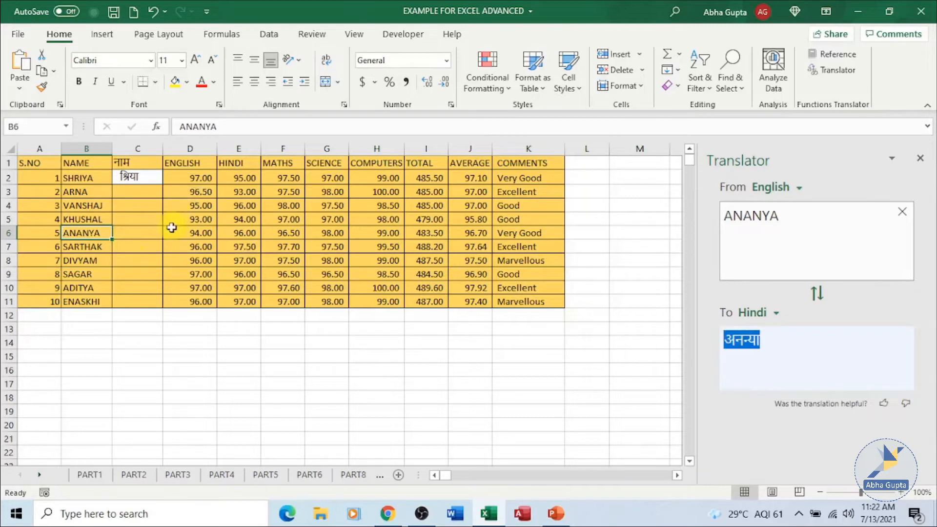
click(158, 234)
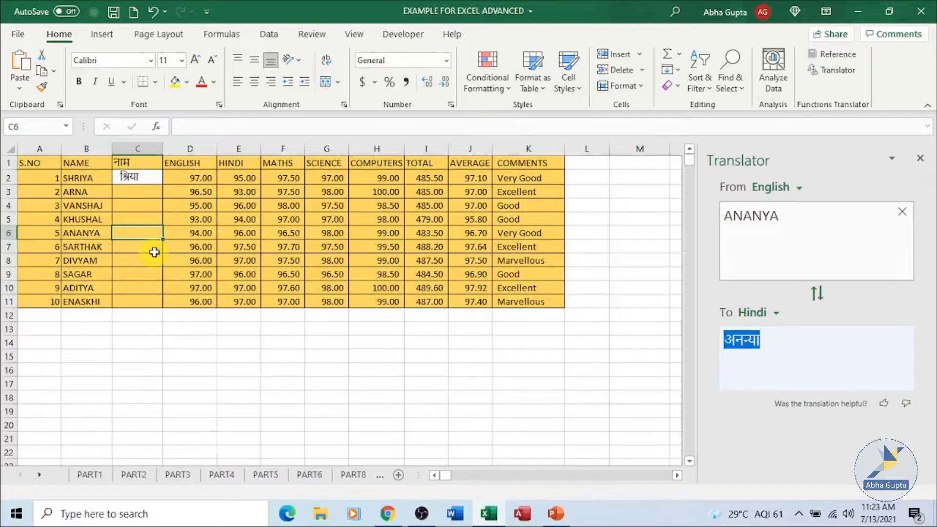
key(ctrl+v)
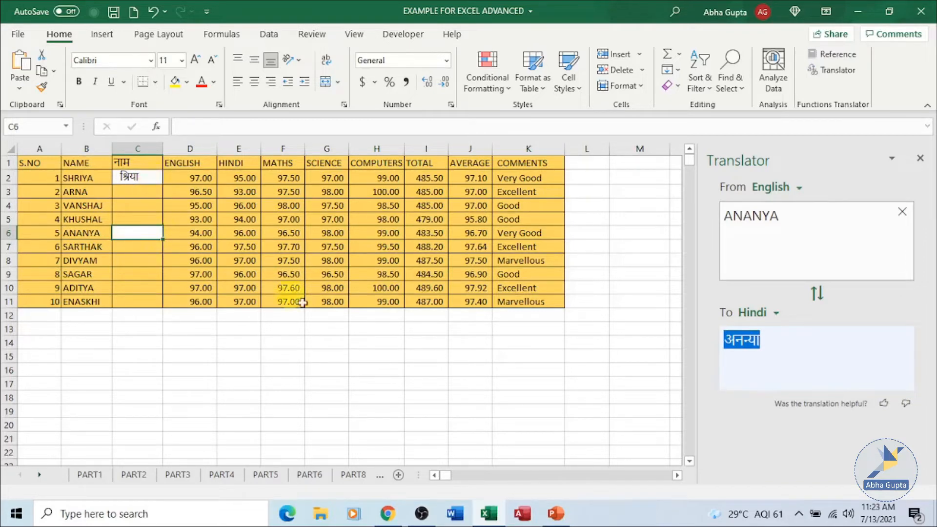
key(ctrl+v)
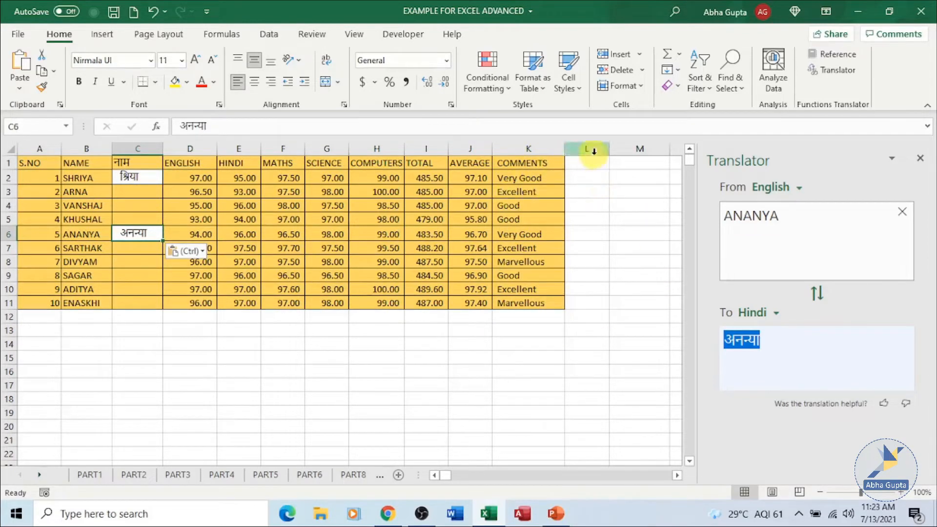
- Widen column L and select the comment in K2 to show its Hindi translation in the Translator
drag(609, 148, 649, 147)
click(520, 179)
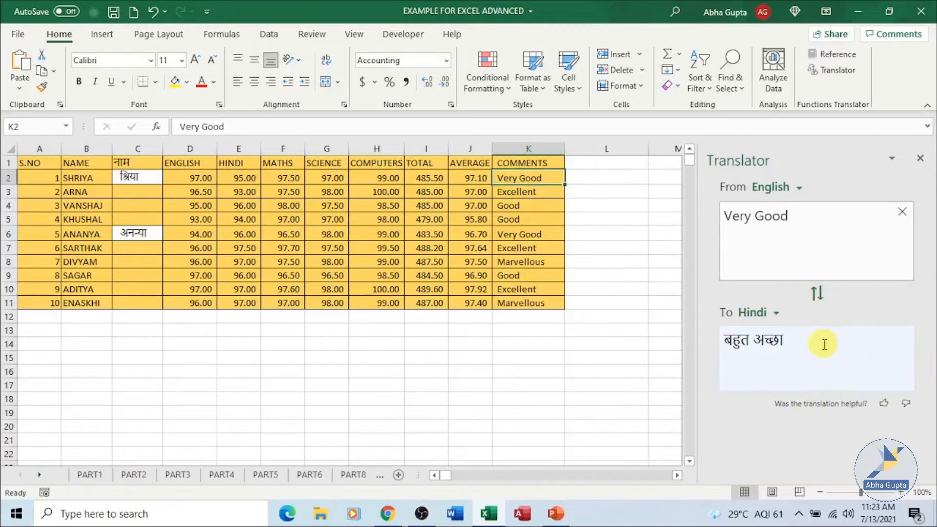
drag(810, 342, 722, 345)
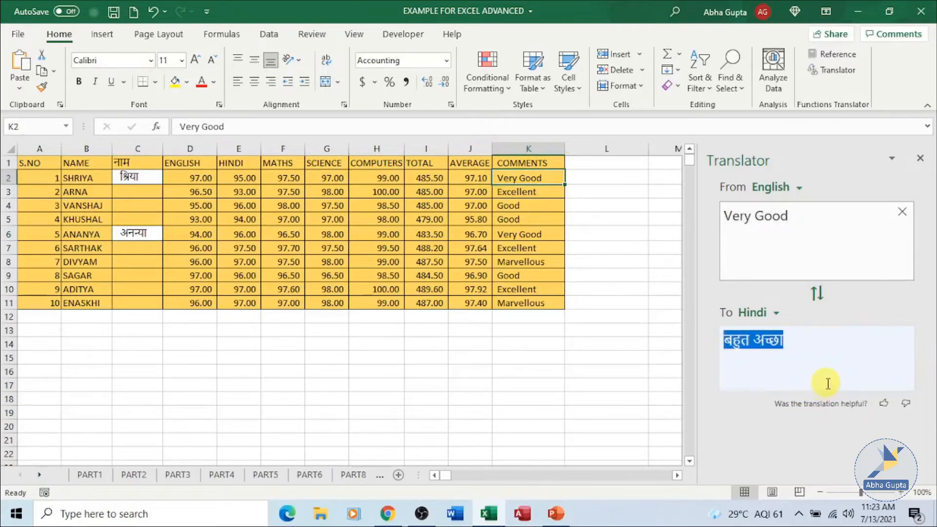
click(603, 179)
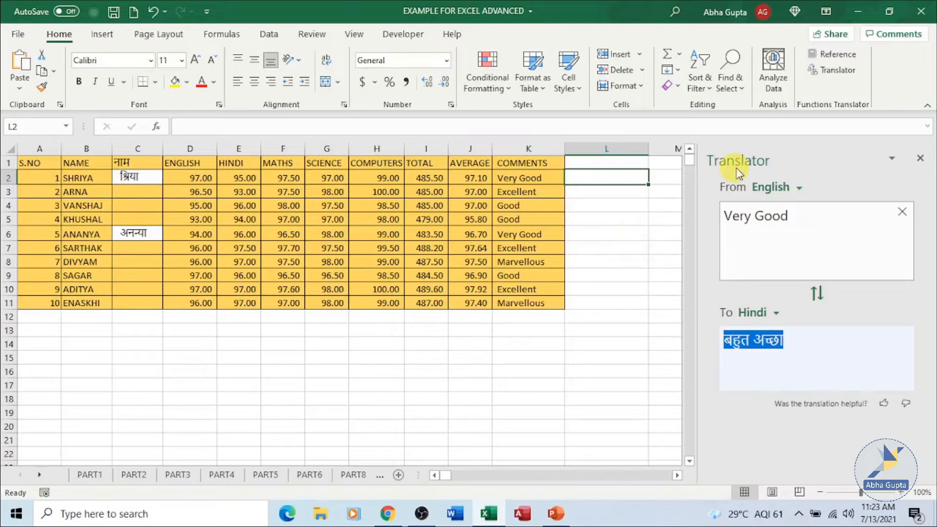
key(ctrl+v)
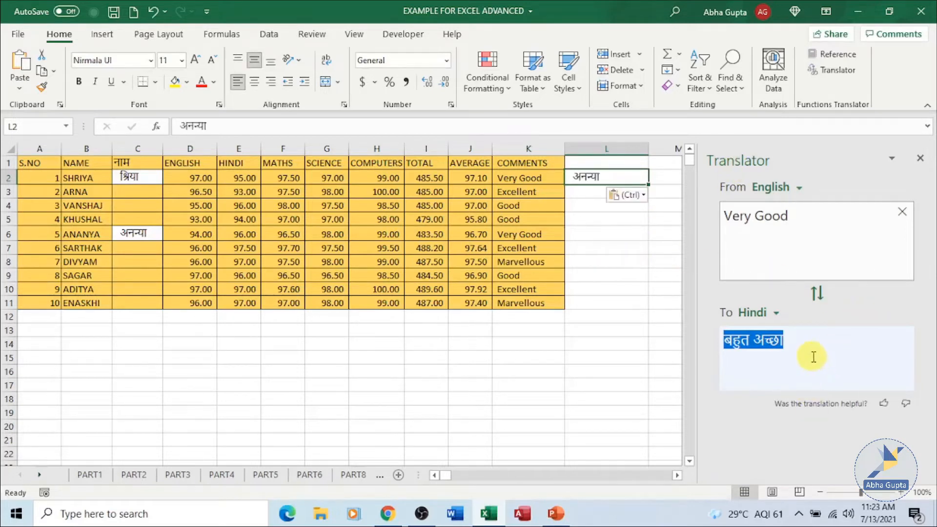
key(ctrl+c)
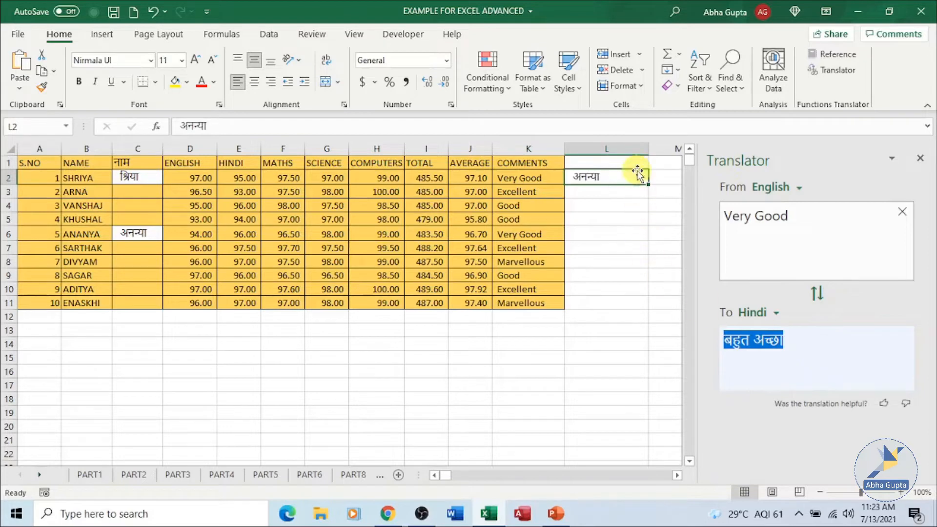
key(Delete)
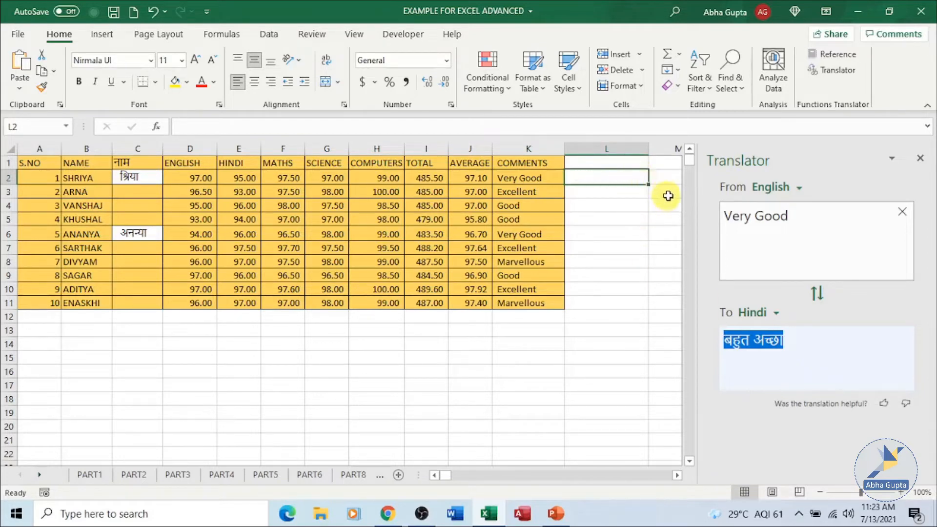
- Copy the Hindi translation of Very Good and paste it into cell L2
right_click(757, 340)
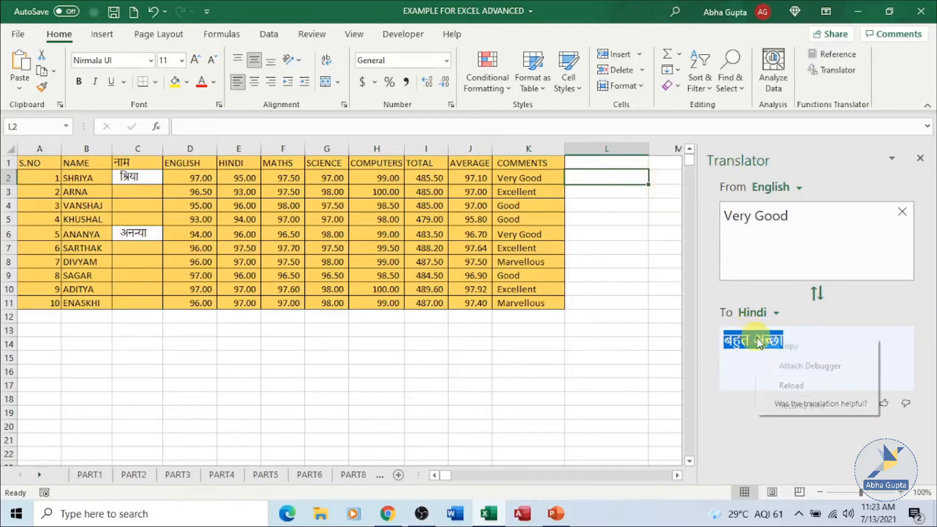
click(781, 347)
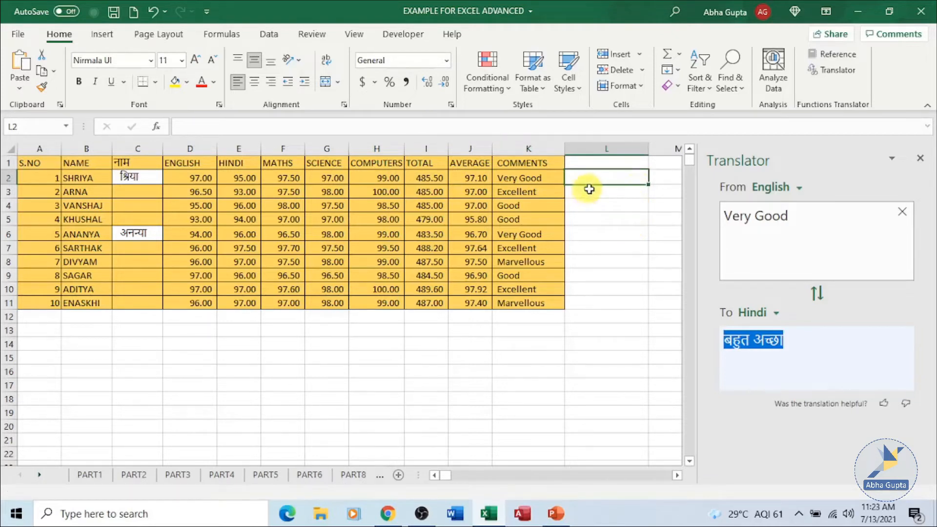
key(ctrl+v)
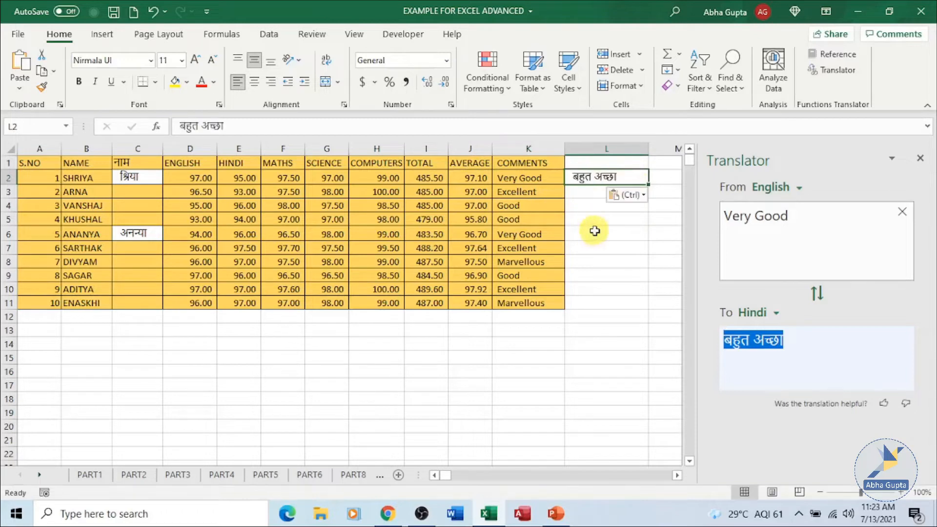
key(Return)
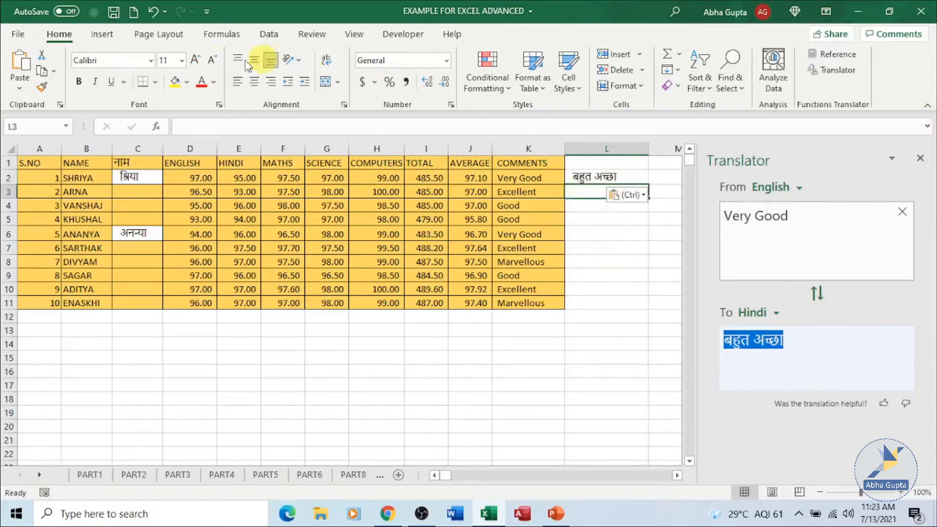
- Close the Translator pane and open the Research pane from cell L4
click(315, 37)
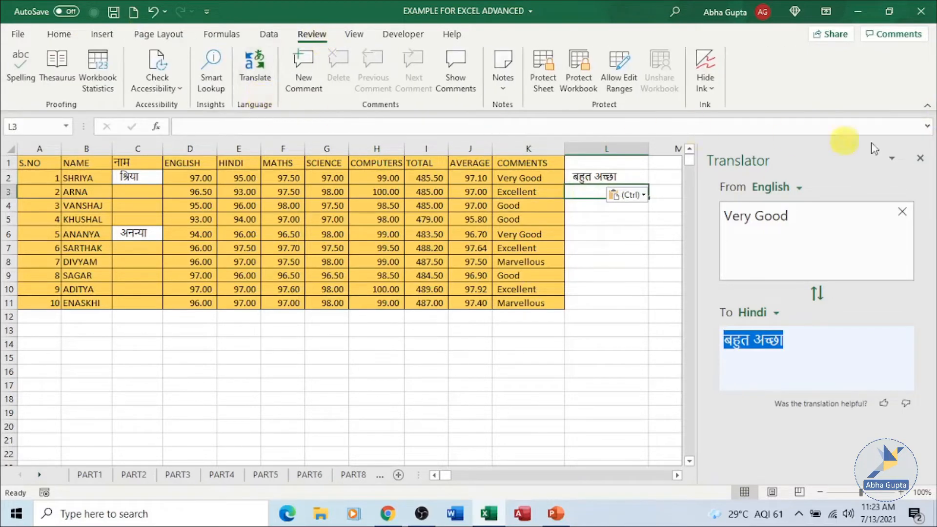
click(922, 162)
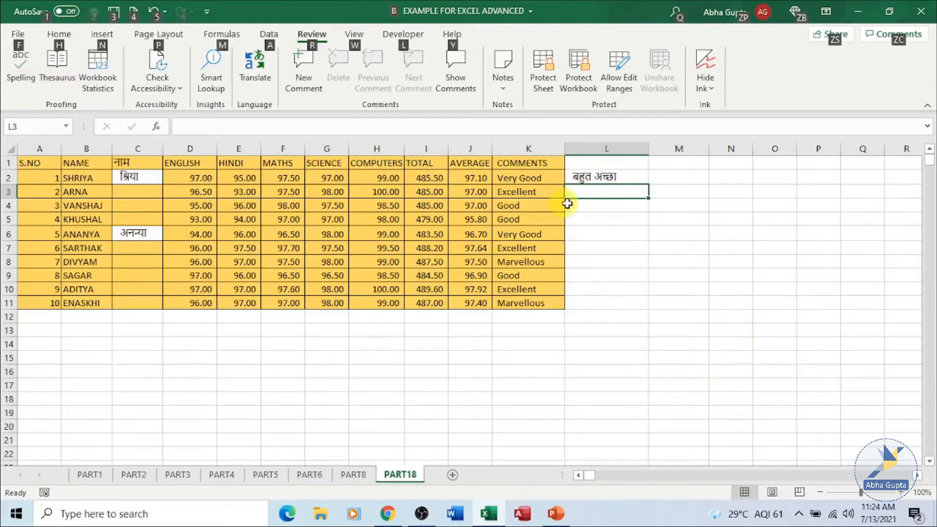
key(alt)
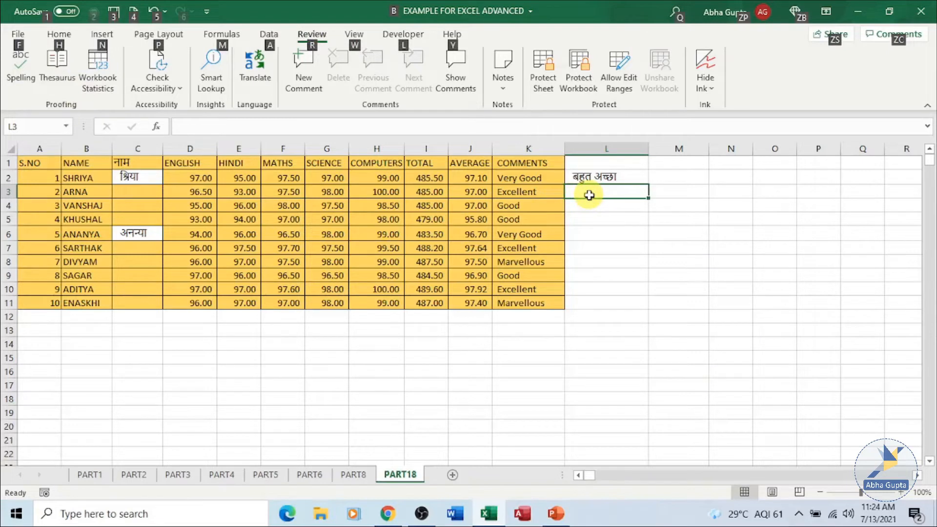
alt+click(625, 203)
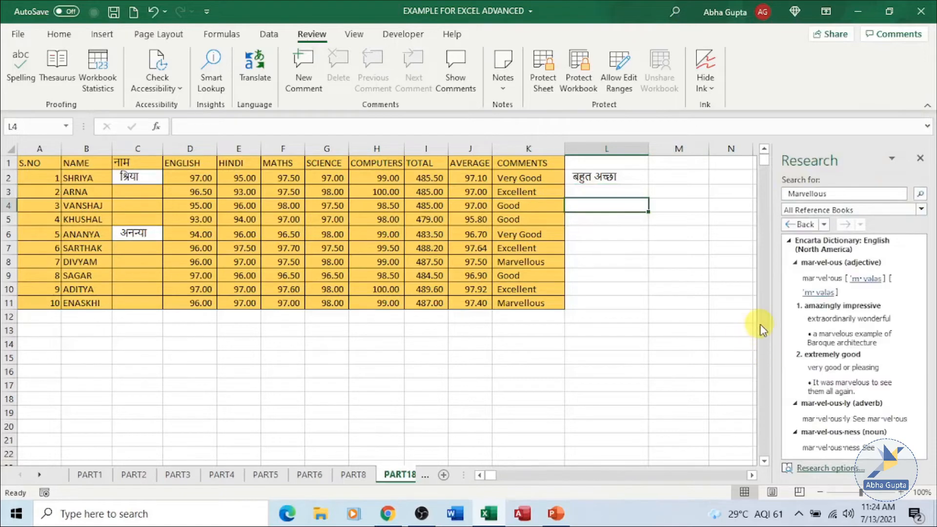
- Resize the Research pane wider
click(892, 158)
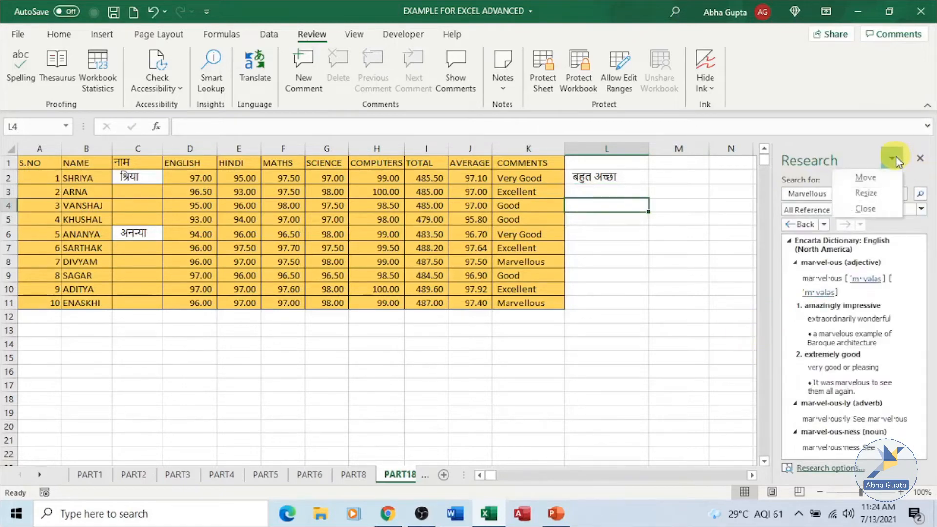
click(864, 193)
drag(697, 405, 728, 360)
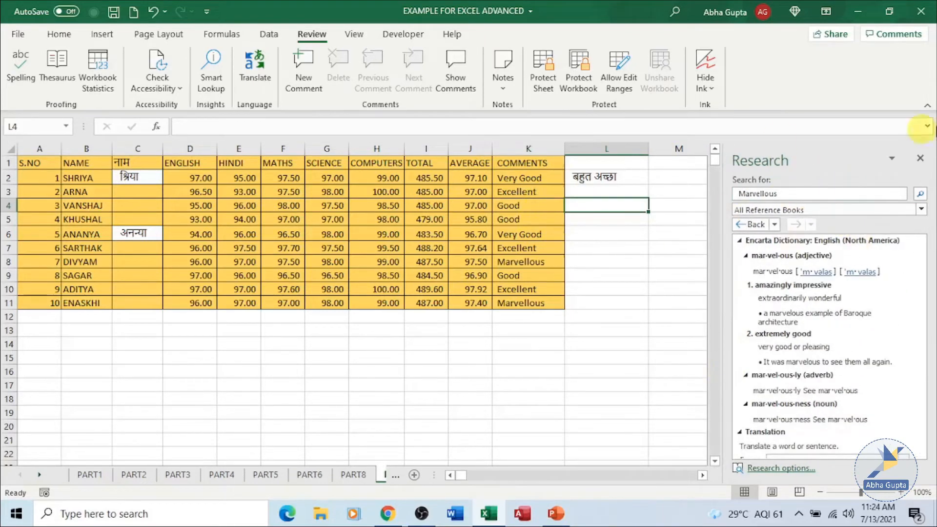
- Search the Research pane for Excellent, copied from comment cell K3
click(538, 196)
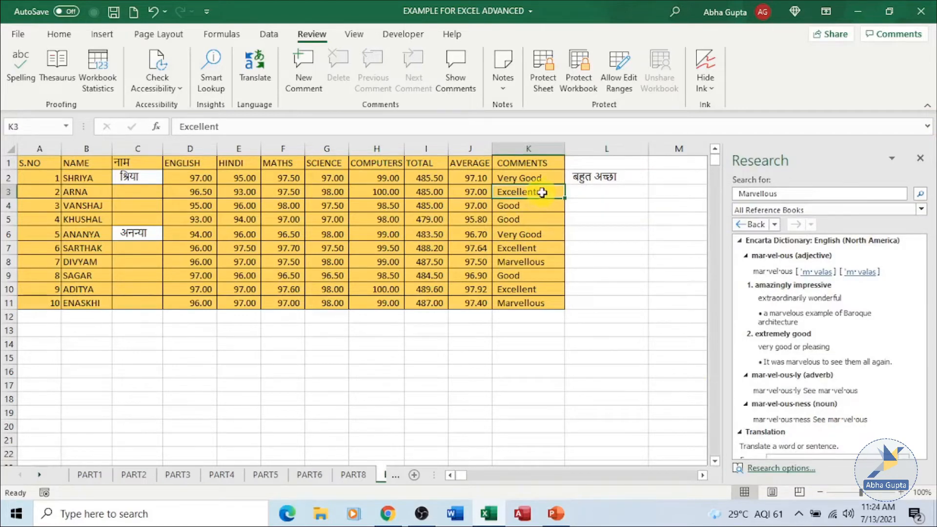
click(799, 196)
drag(798, 194, 704, 205)
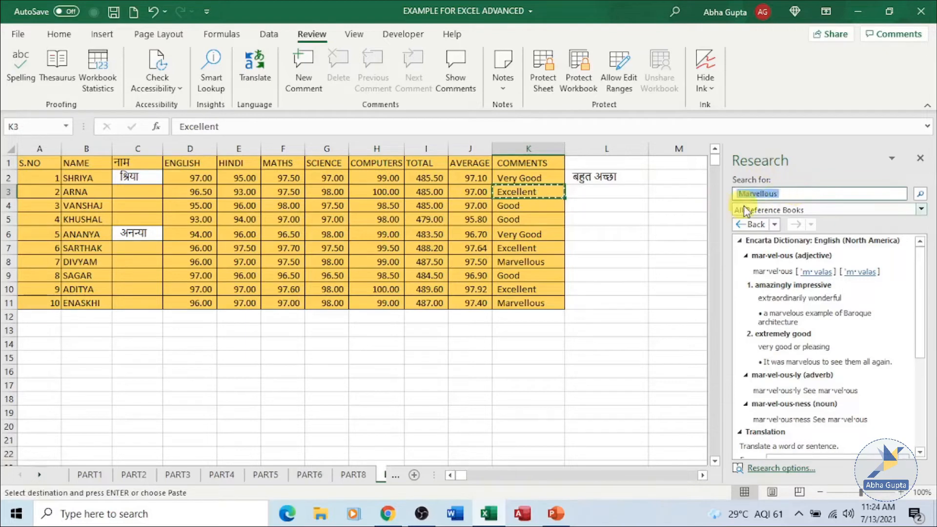
key(ctrl+v)
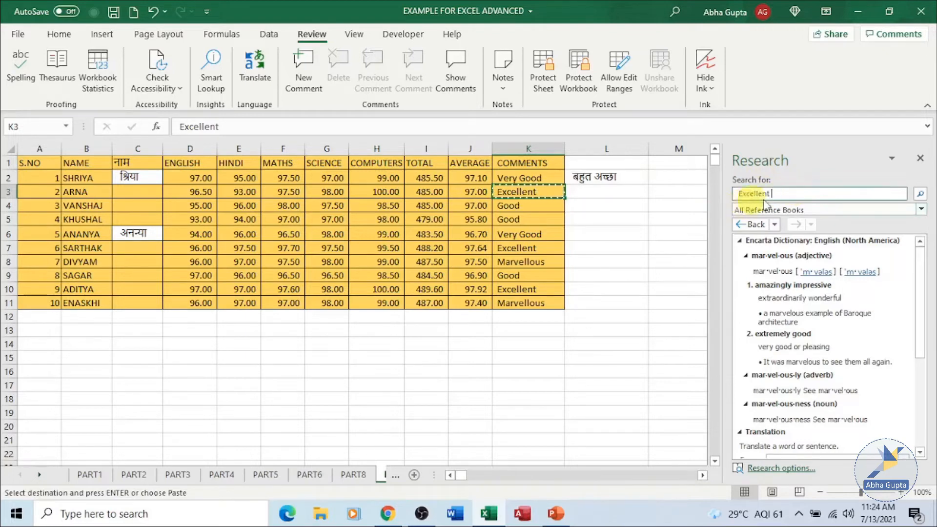
click(920, 194)
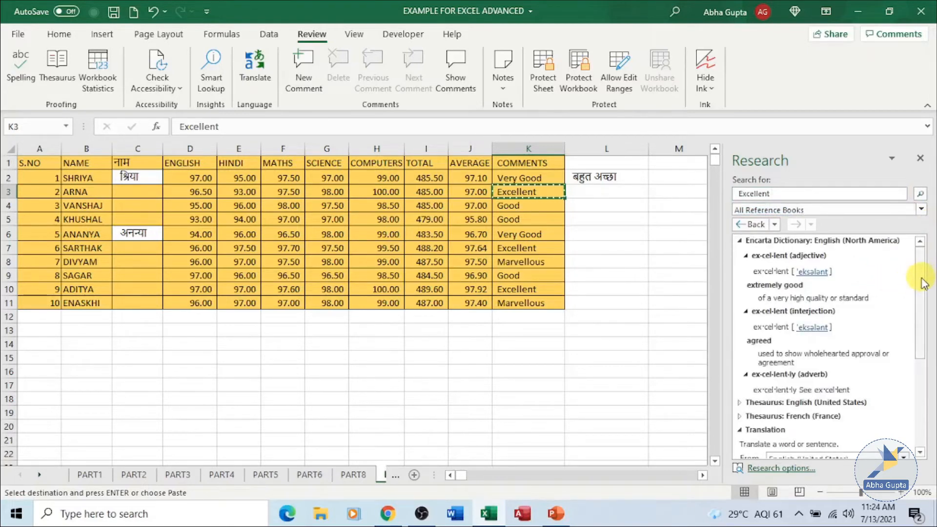
- Use the Research pane's English (United States) to Hindi translation to insert the Hindi for Excellent into cell L3
drag(924, 286, 925, 366)
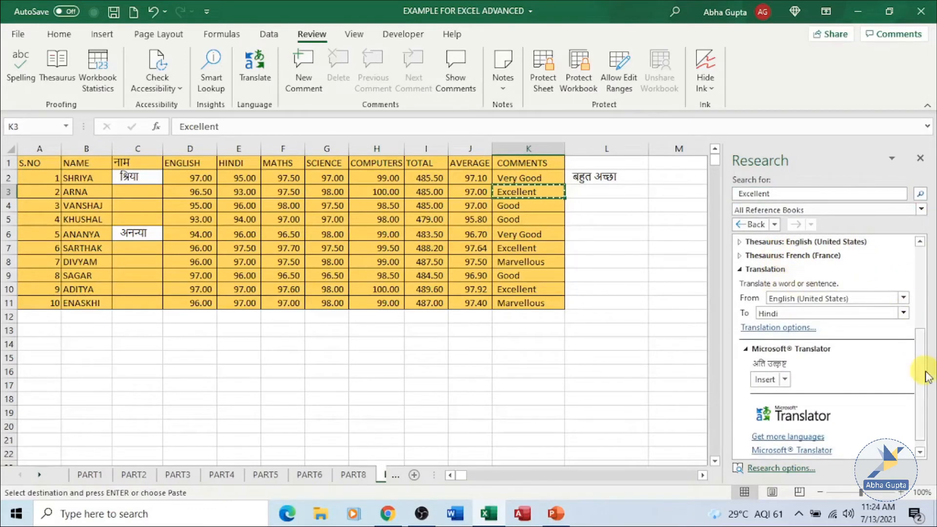
drag(922, 372, 933, 276)
drag(932, 238, 922, 369)
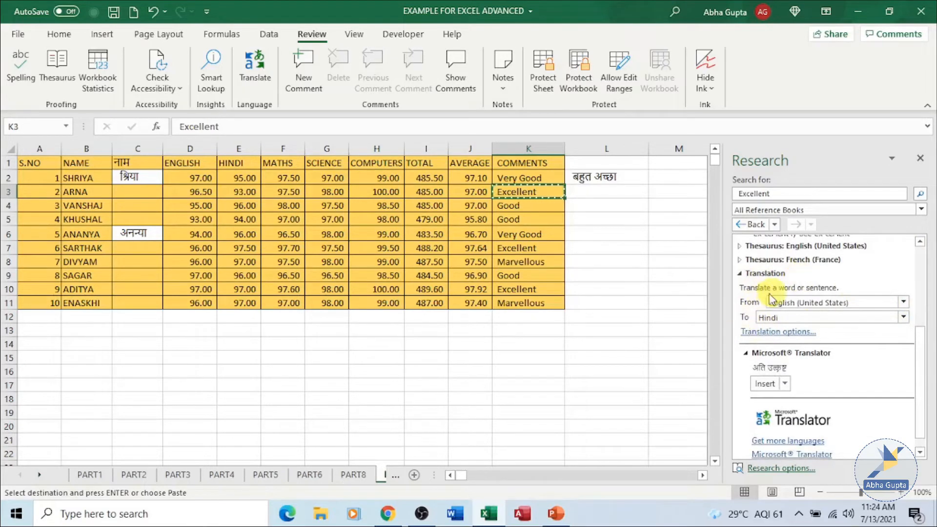
click(904, 304)
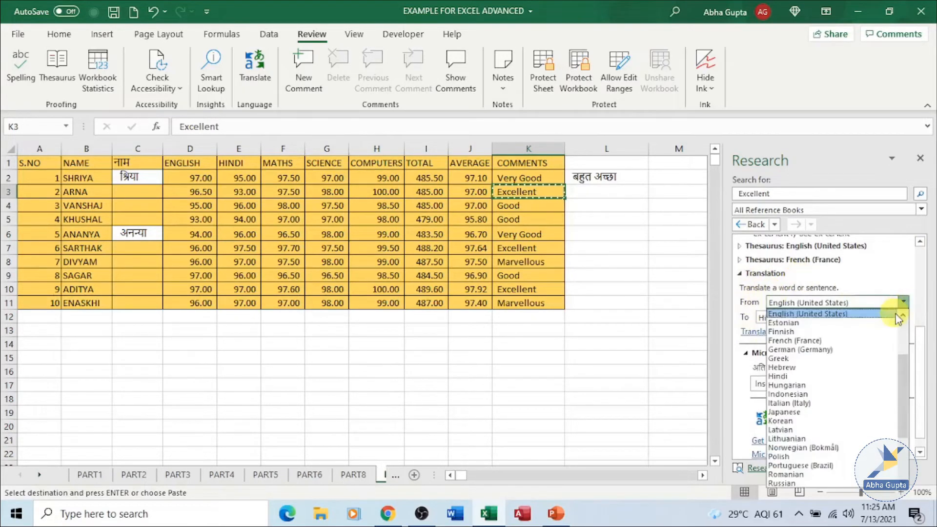
click(859, 305)
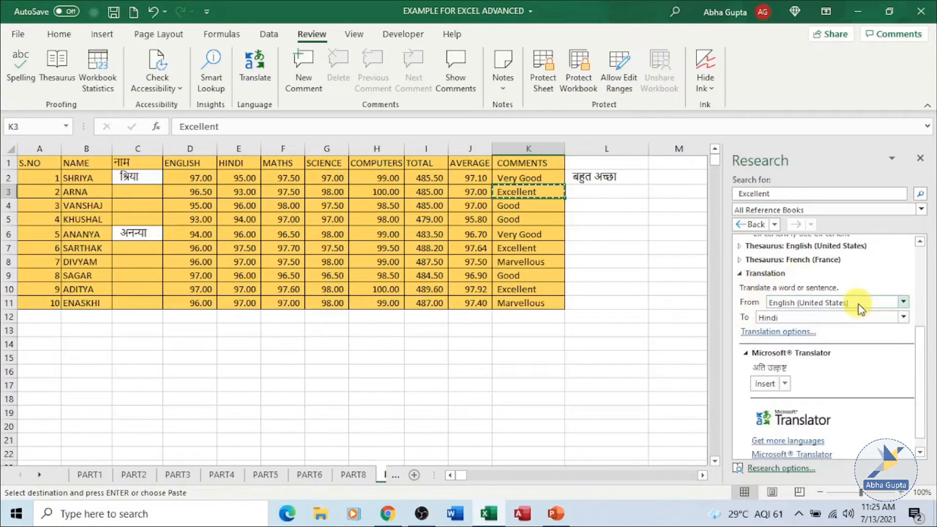
click(904, 317)
click(905, 318)
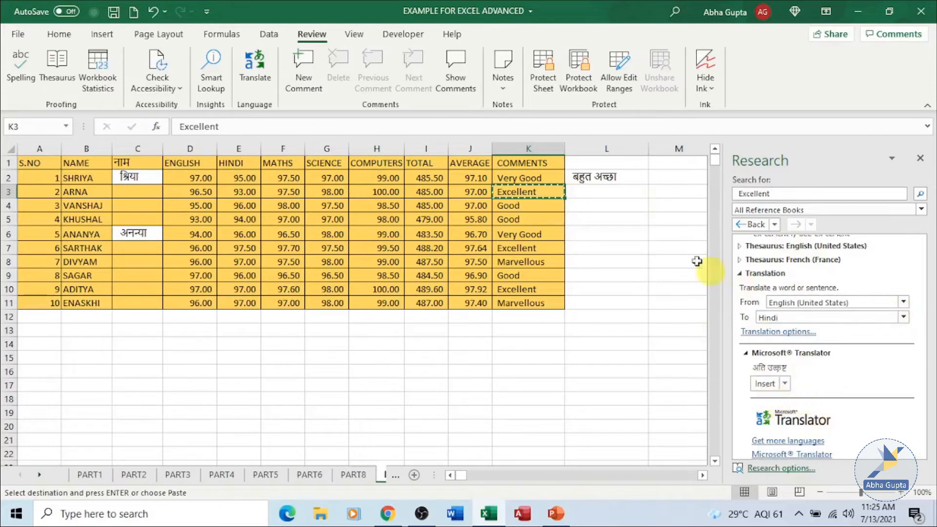
click(589, 191)
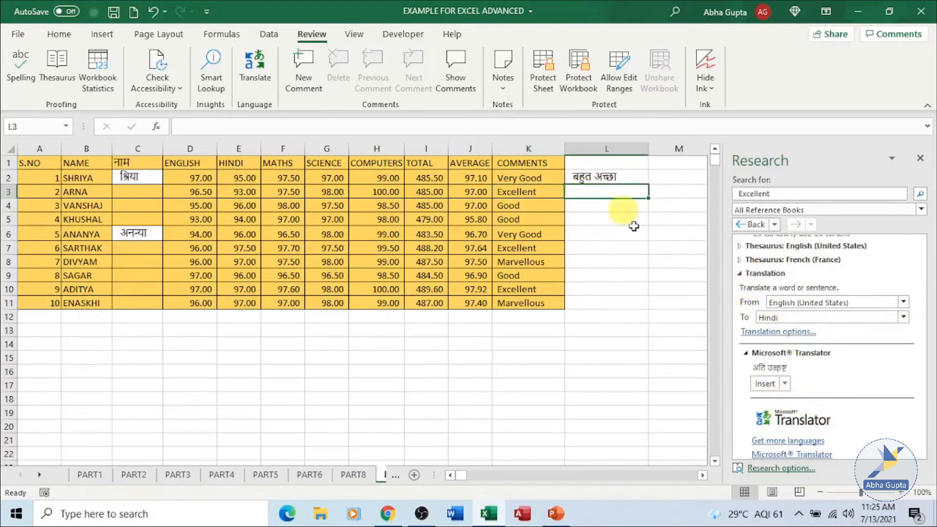
click(774, 385)
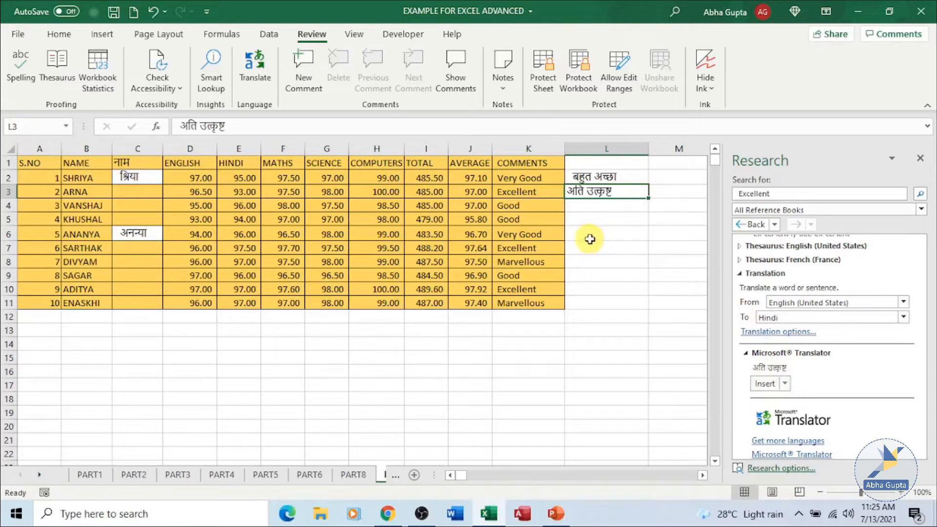
- Search the Research pane for Marvellous, copied from comment cell K8
click(596, 264)
click(548, 264)
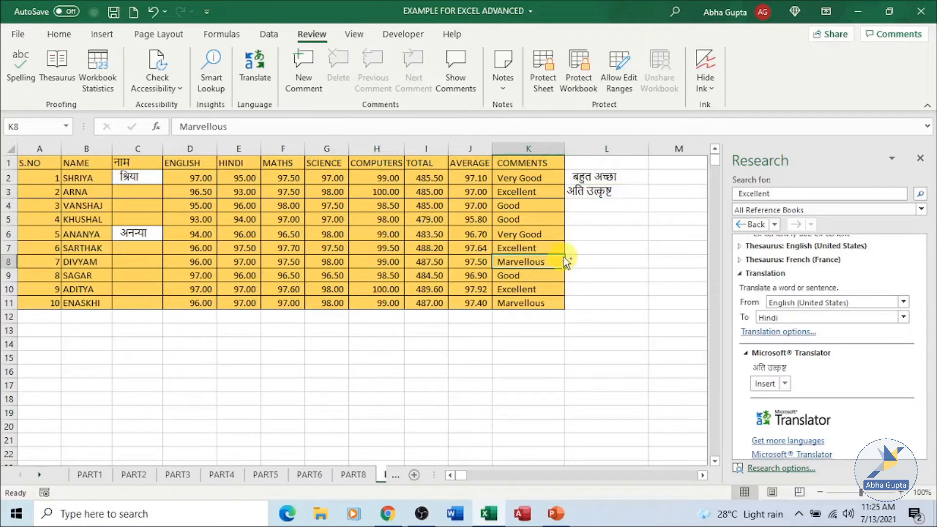
key(ctrl+c)
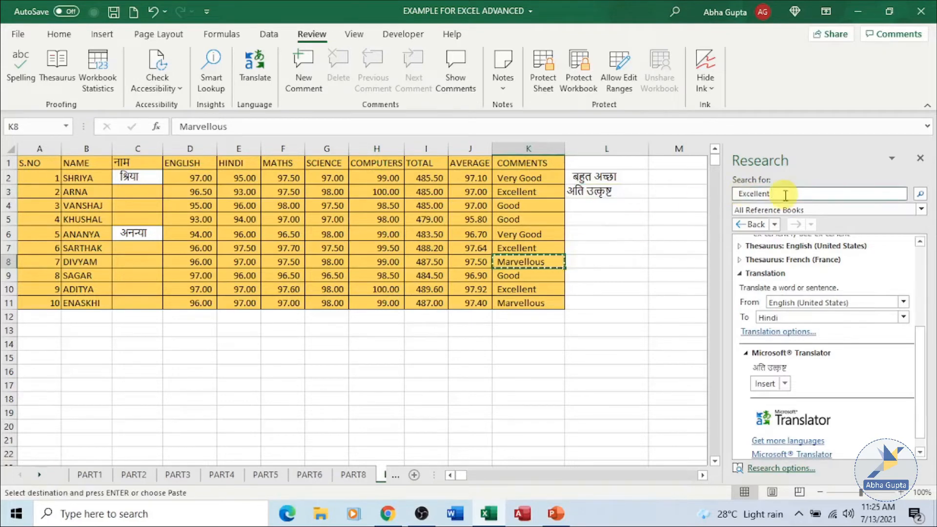
key(BackSpace)
key(BackSpace)
key(BackSpace)
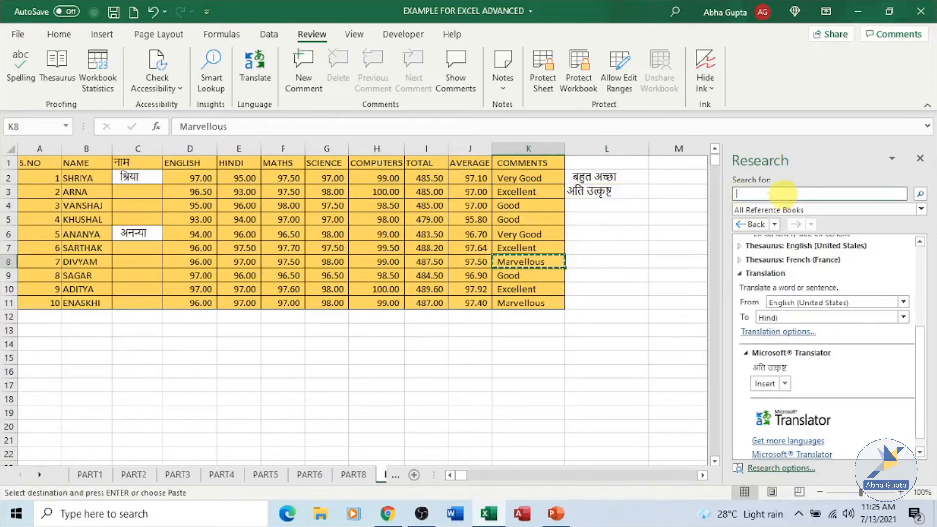
key(ctrl+v)
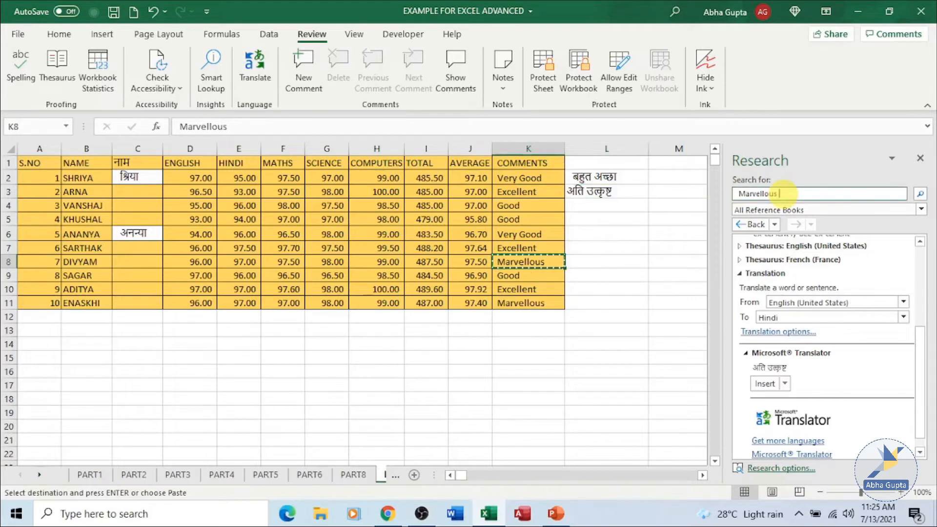
click(923, 196)
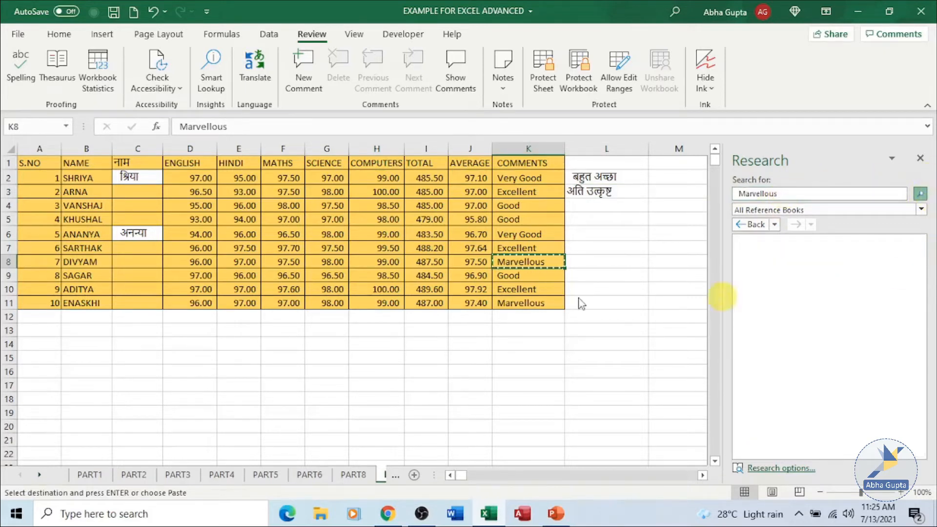
- Use the Research pane's Hindi translation to insert the Hindi for Marvellous into cell L8
click(606, 262)
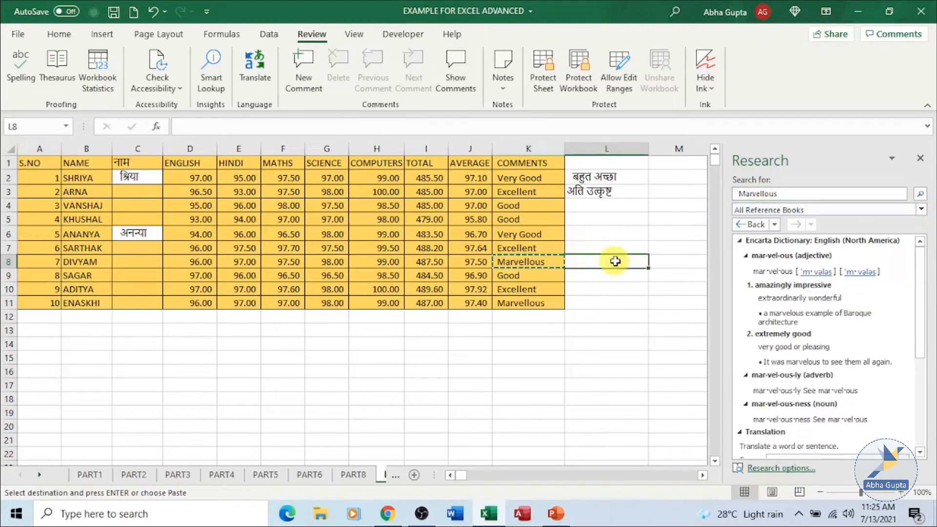
key(Escape)
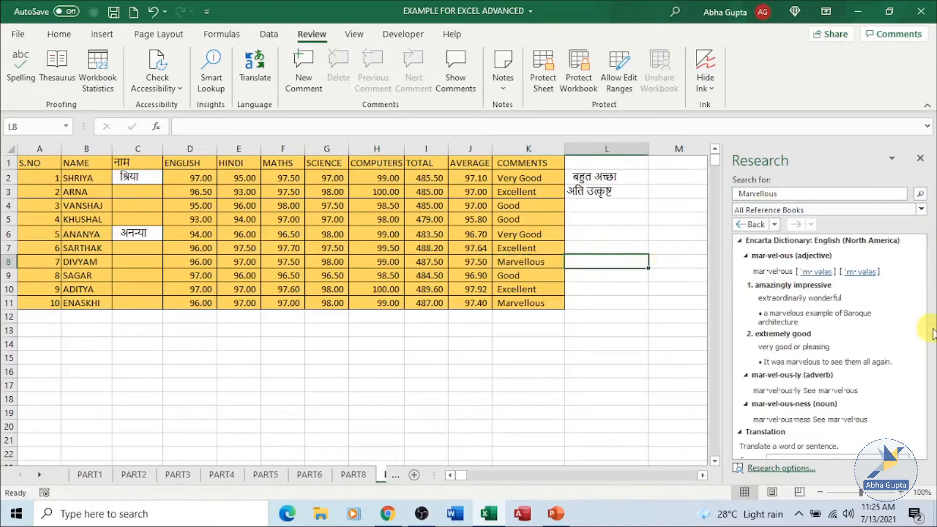
scroll(926, 333, down, 5)
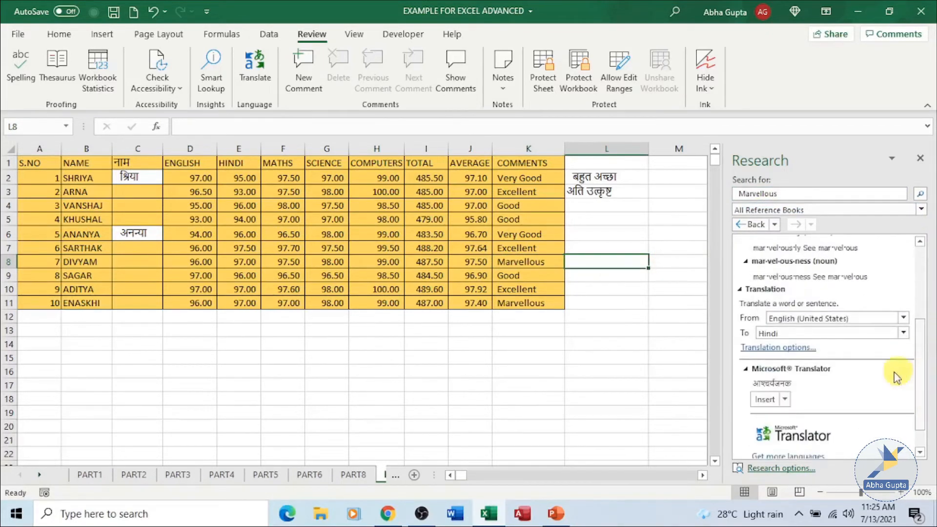
click(765, 399)
click(643, 315)
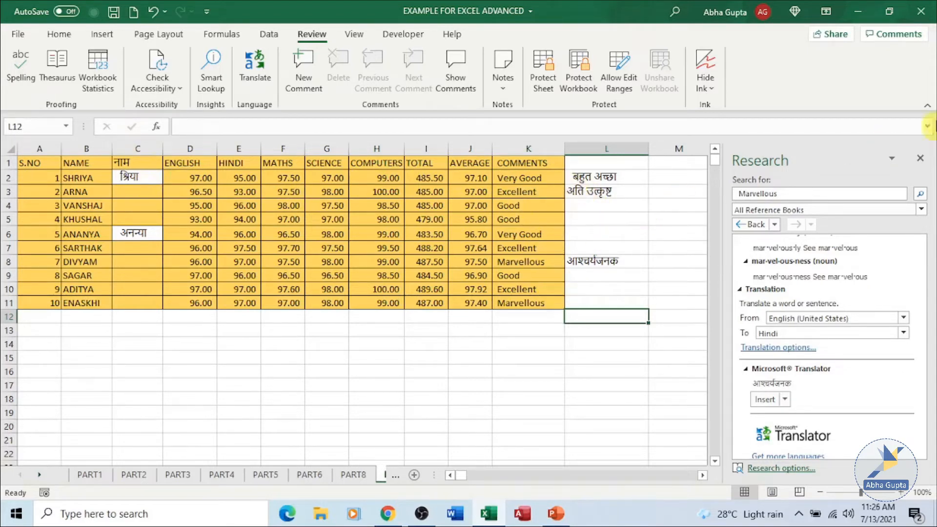
- Close the Research pane and inspect the SUM formula in total cell I2
click(923, 162)
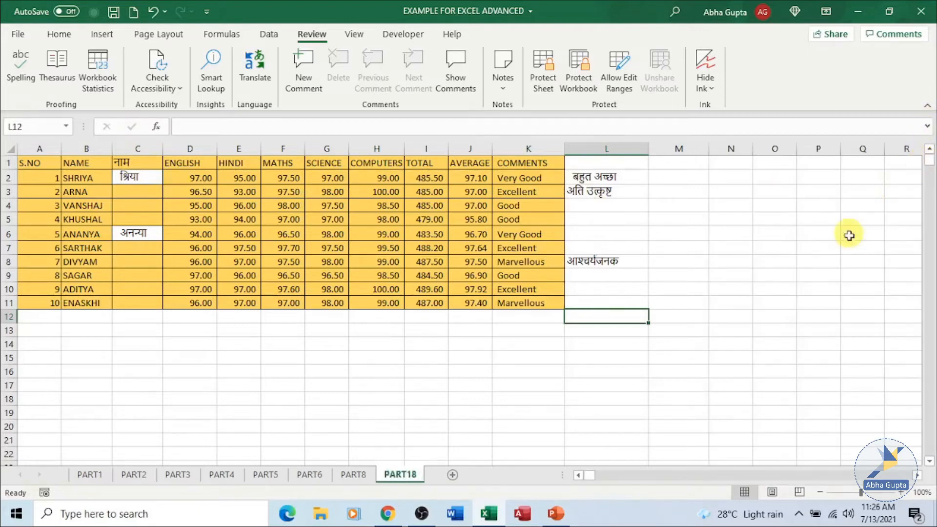
click(835, 235)
click(664, 179)
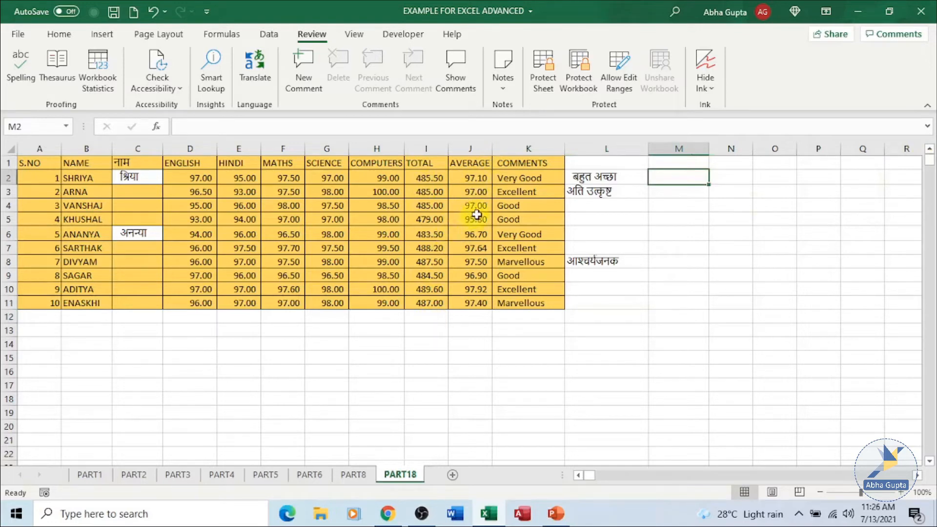
click(427, 178)
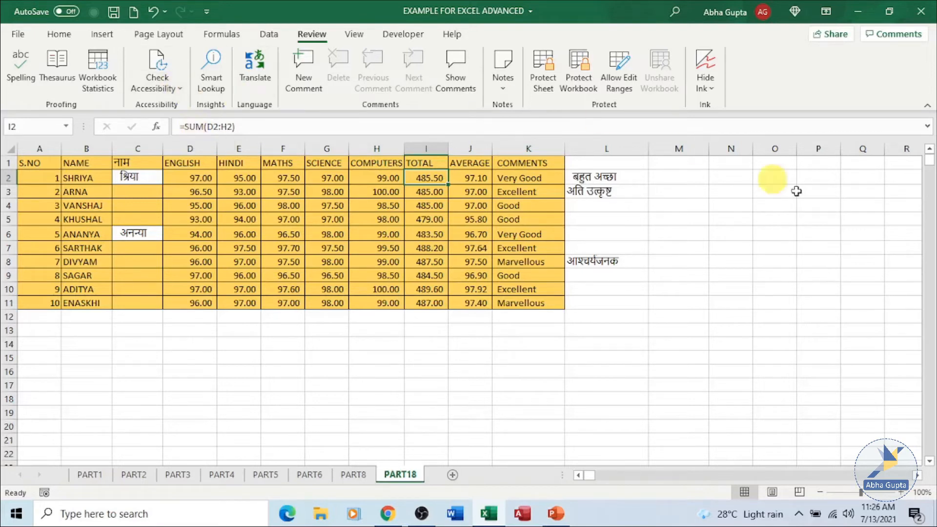
click(688, 181)
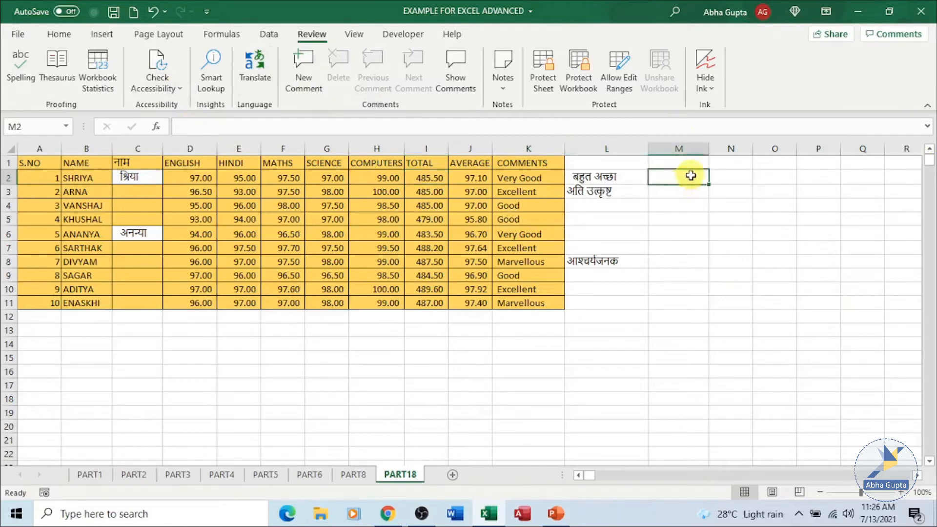
- Search the Office Add-ins store's Productivity category for function translator, then close the store
click(104, 35)
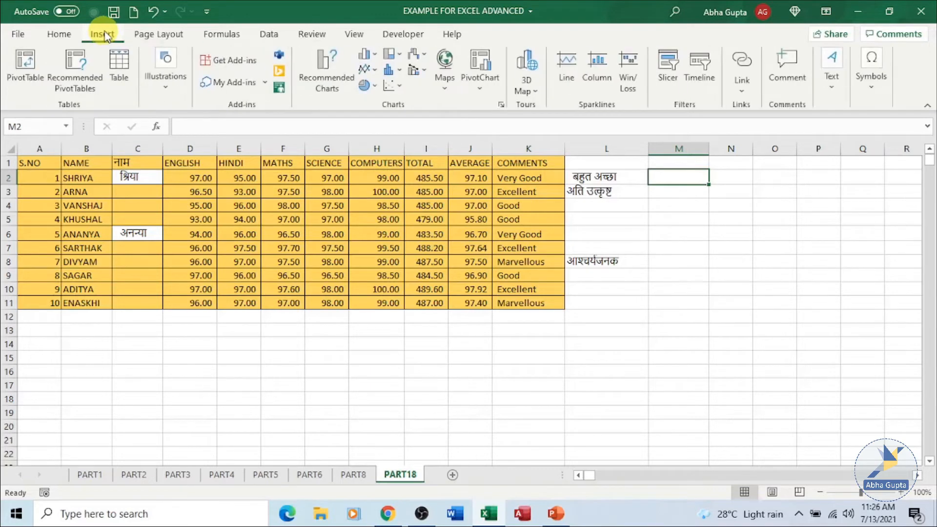
click(228, 63)
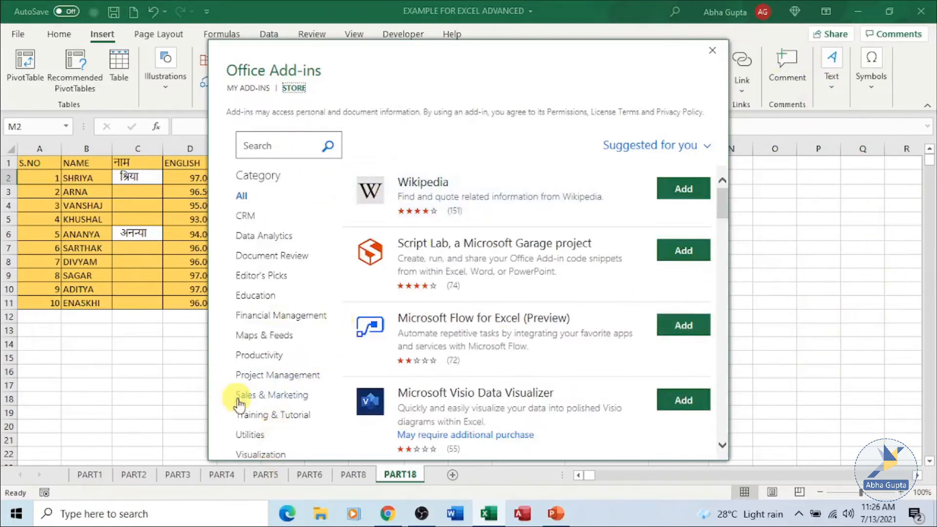
click(265, 356)
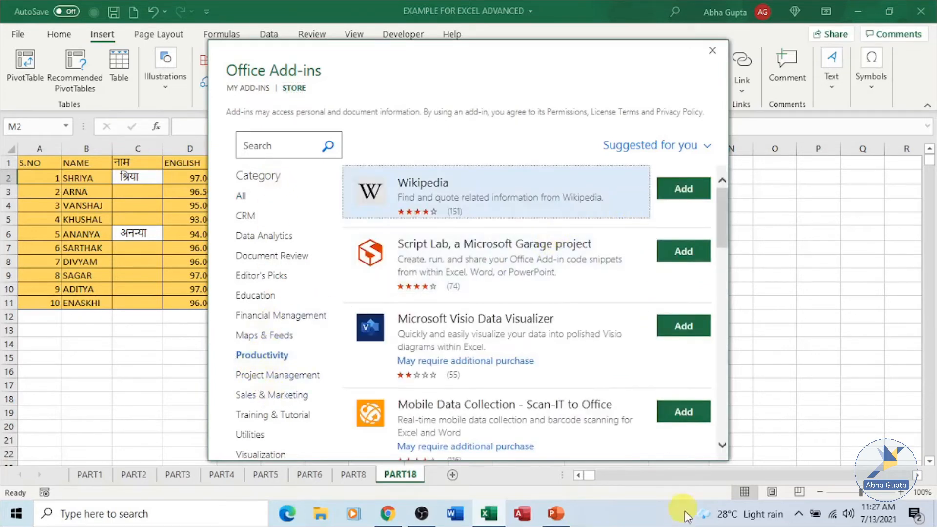
click(268, 143)
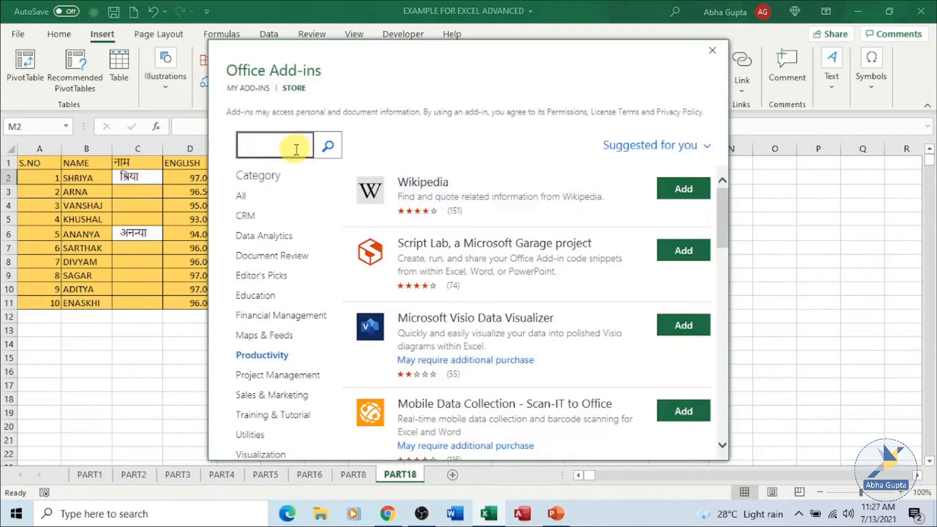
text(fun)
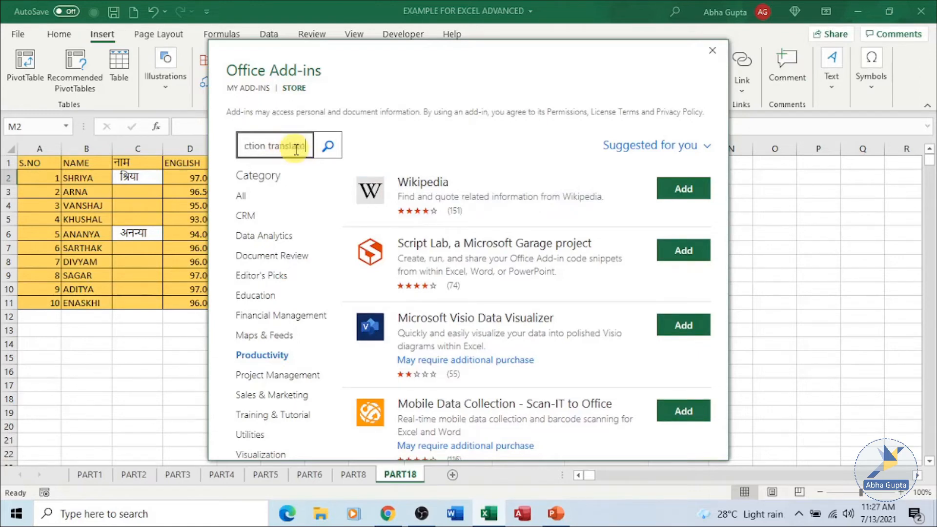
key(Return)
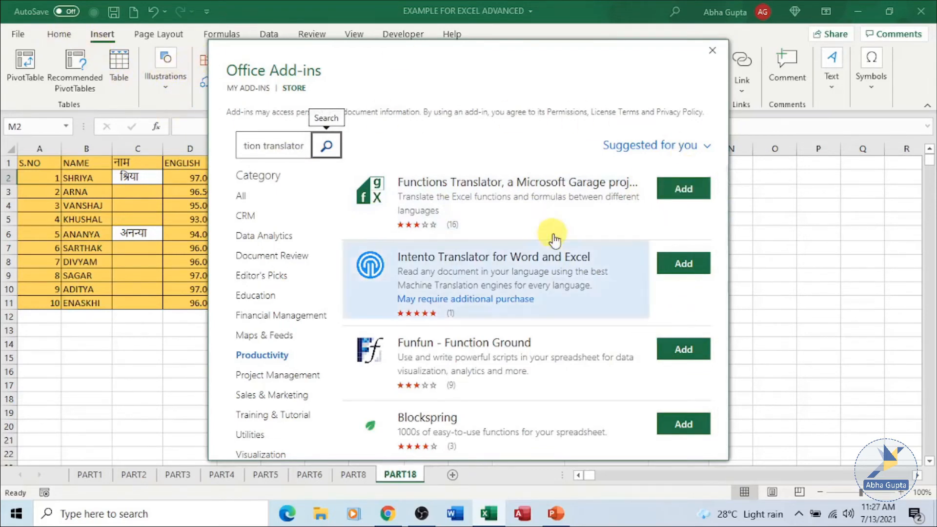
scroll(548, 244, down, 5)
scroll(537, 274, down, 3)
scroll(534, 299, up, 3)
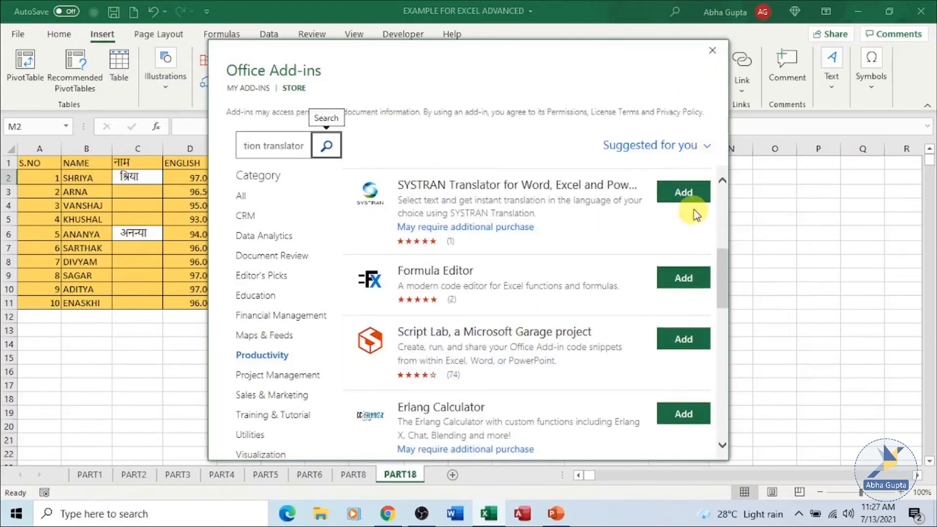
click(713, 51)
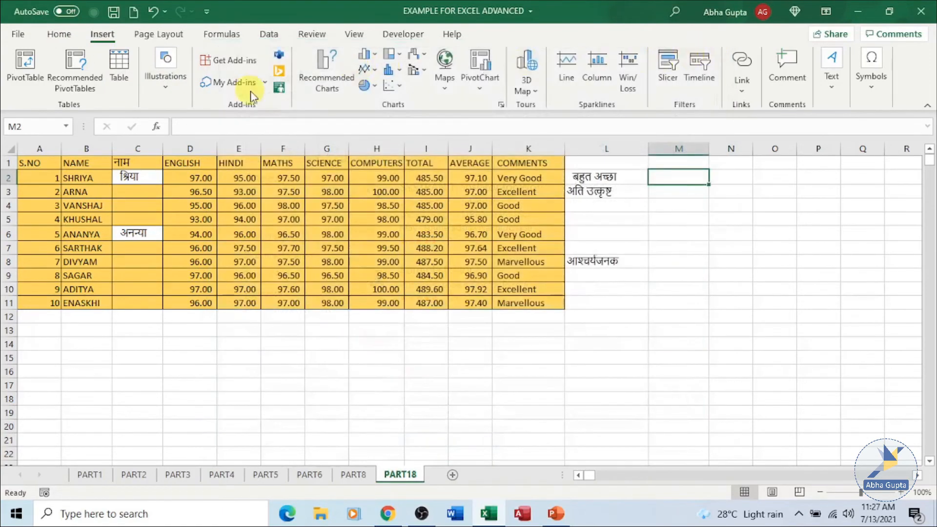
- Open the Functions Translator add-in's Translator pane
click(267, 87)
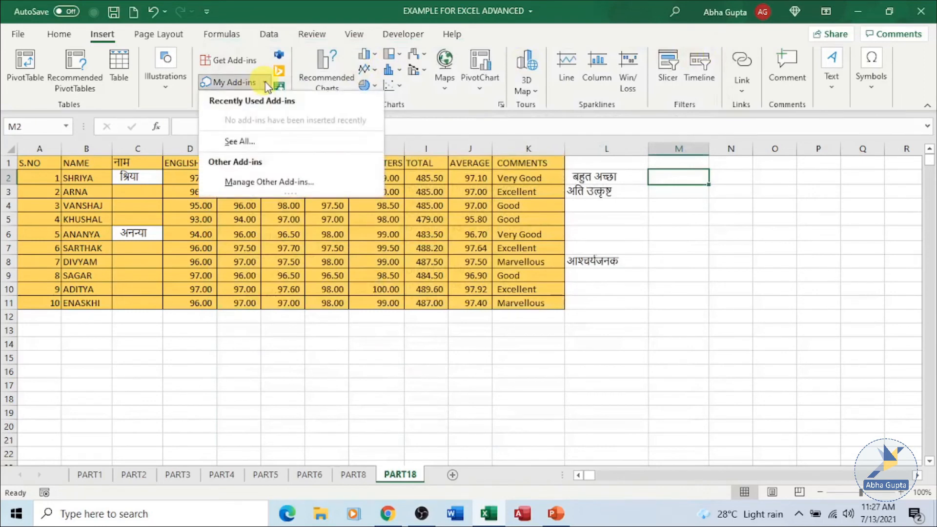
click(591, 416)
click(58, 34)
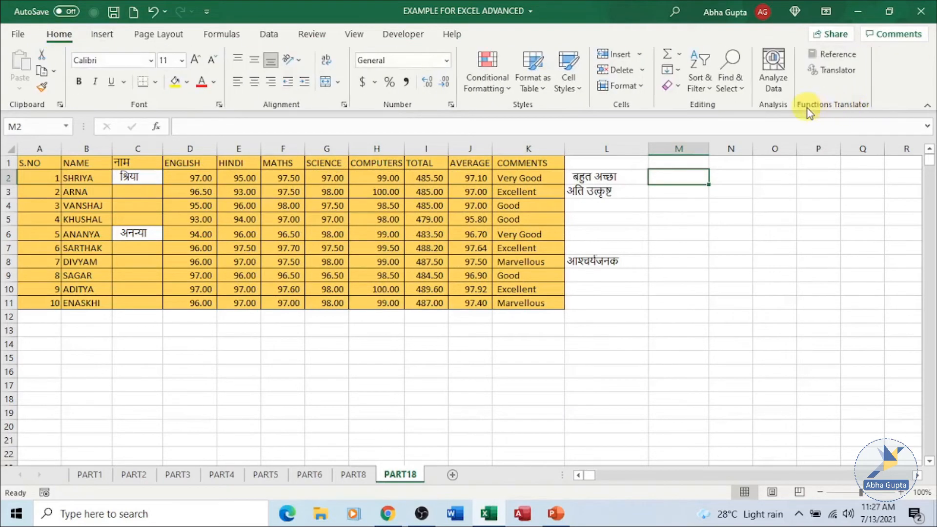
click(844, 73)
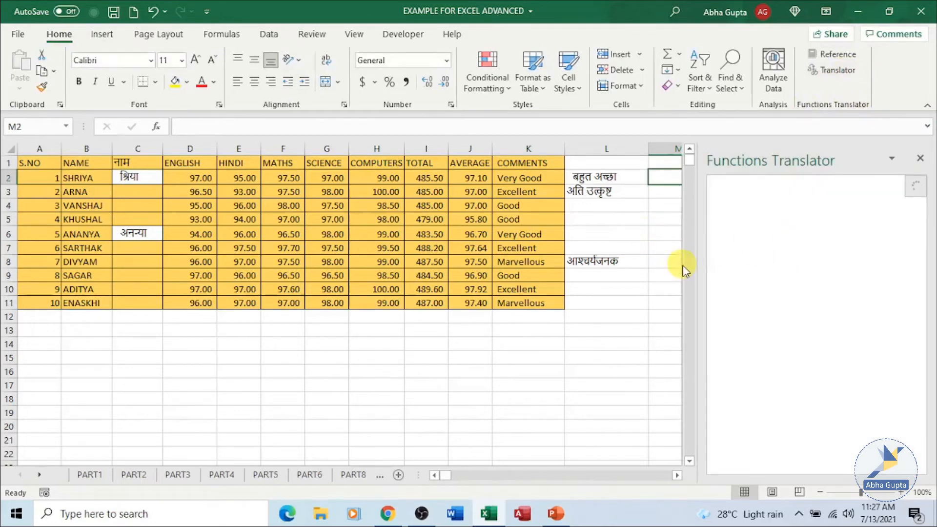
- Resize the Functions Translator pane wider
click(892, 158)
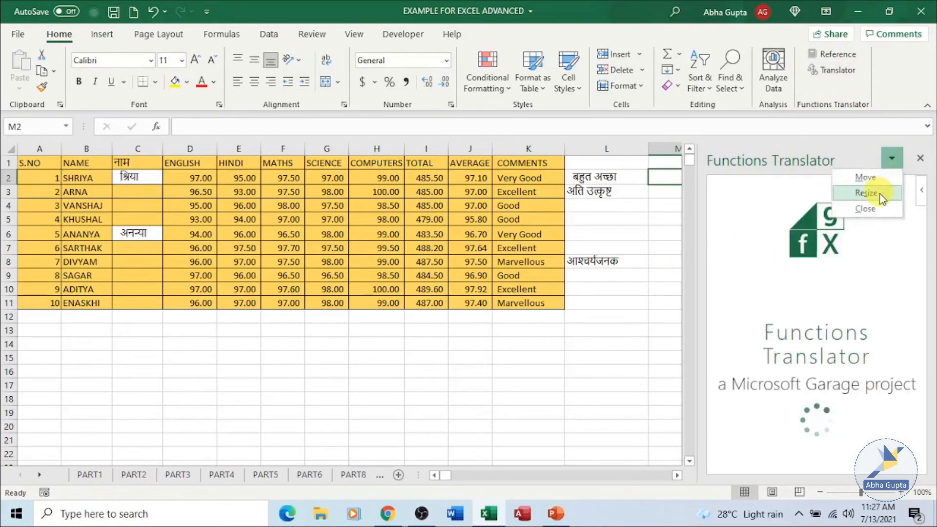
click(867, 194)
drag(630, 397, 738, 363)
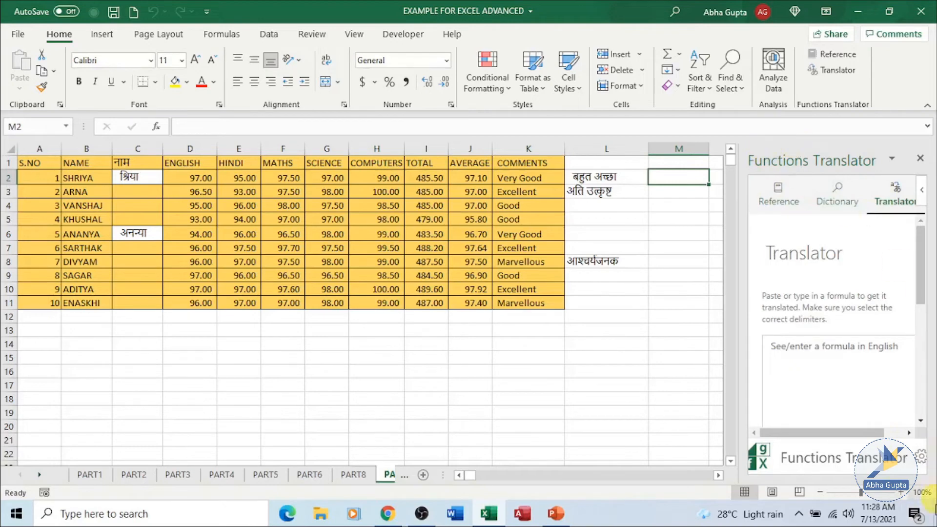
click(892, 153)
click(860, 193)
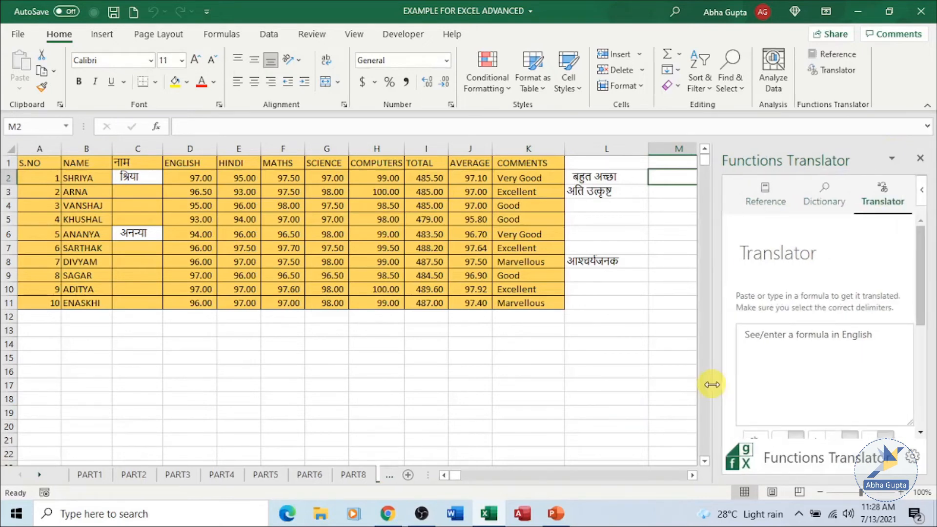
- Open the Functions Translator preferences to check the From and To usage languages
click(923, 464)
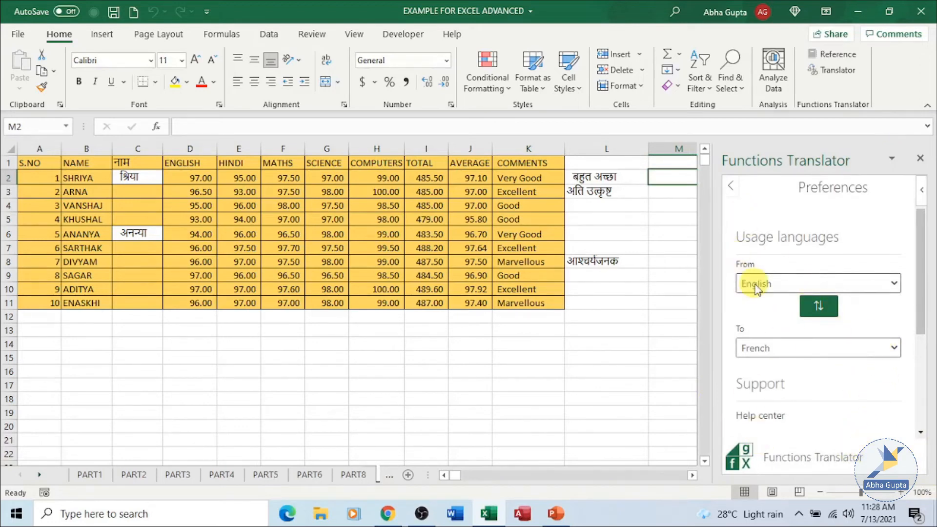
click(881, 286)
click(892, 284)
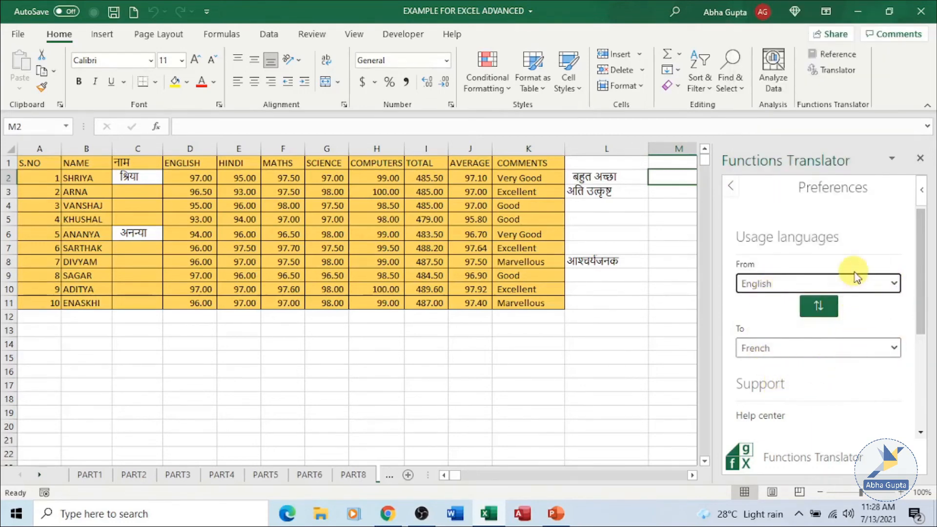
click(734, 188)
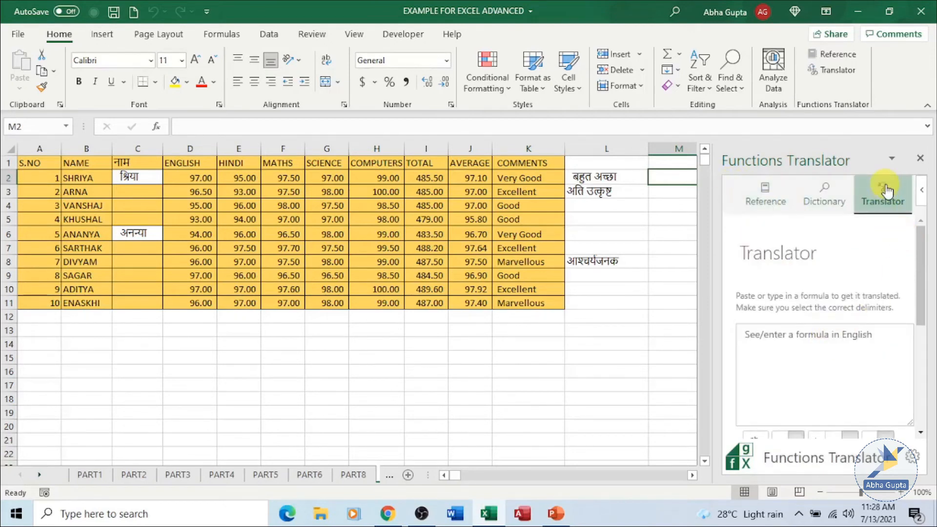
- Copy the =SUM(D2:H2) formula text from cell I2
drag(921, 262, 924, 315)
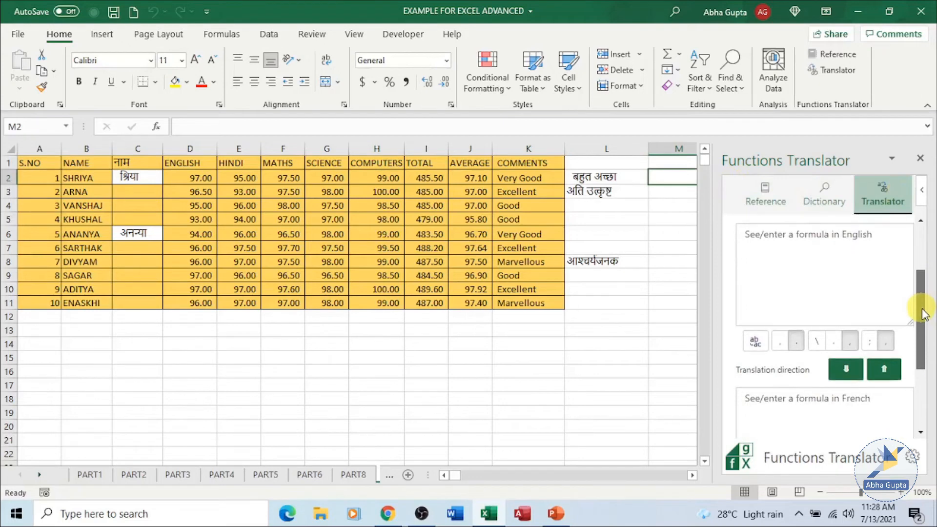
click(878, 274)
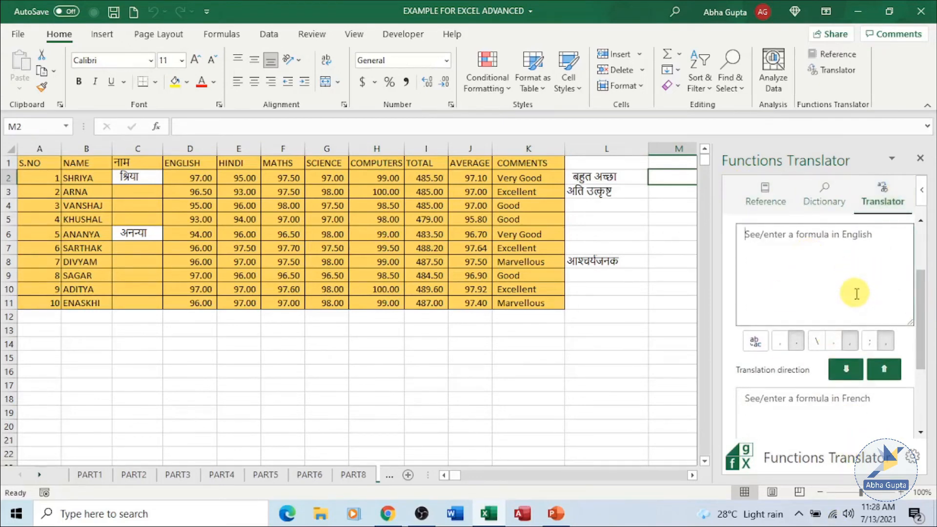
click(419, 178)
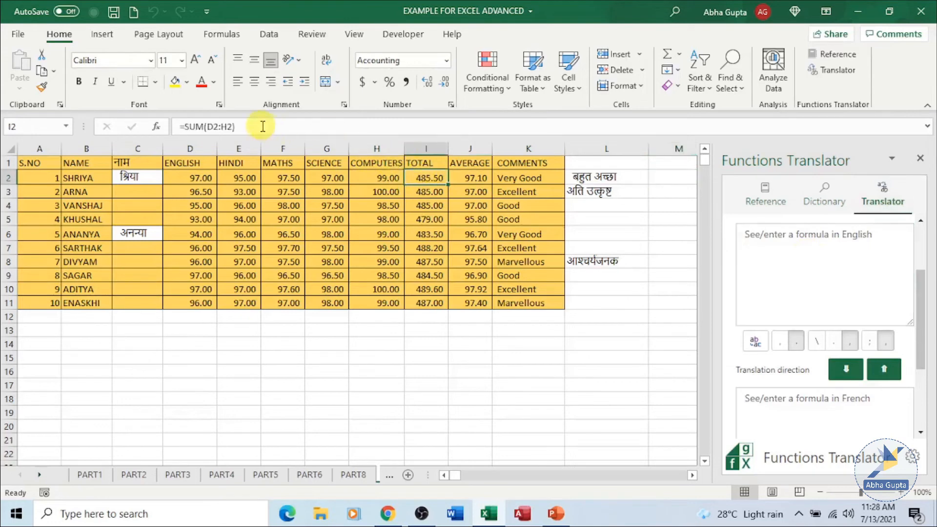
drag(263, 126, 161, 127)
key(ctrl+c)
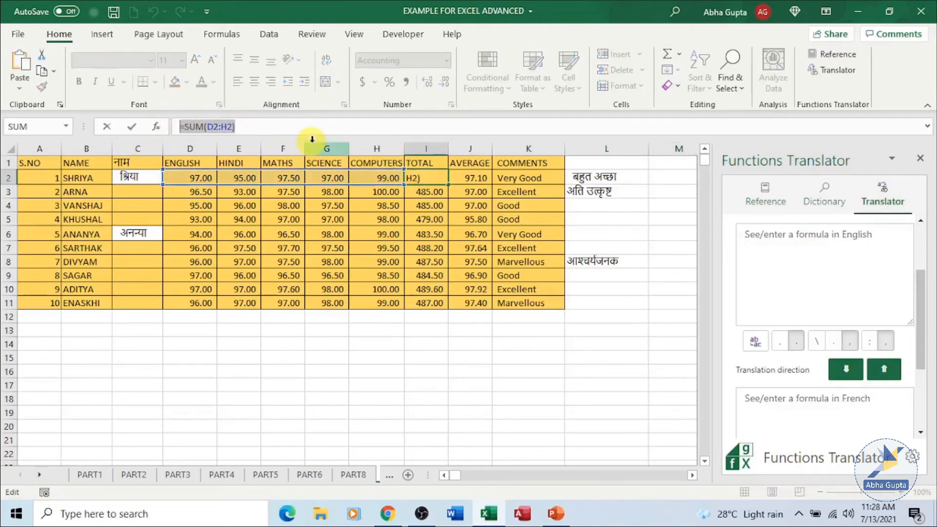
key(Return)
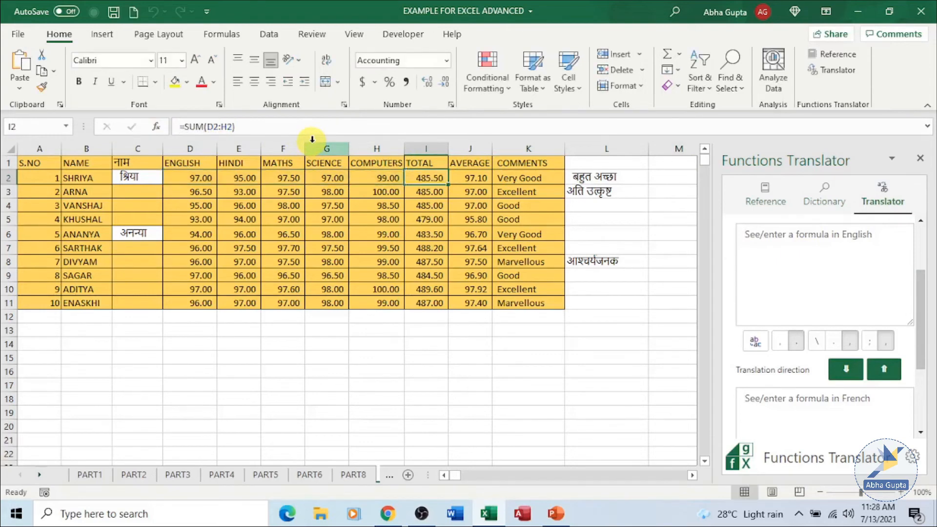
- Paste the formula into the Translator's English box, translate it to French, and insert it into cell M2
click(663, 176)
click(829, 265)
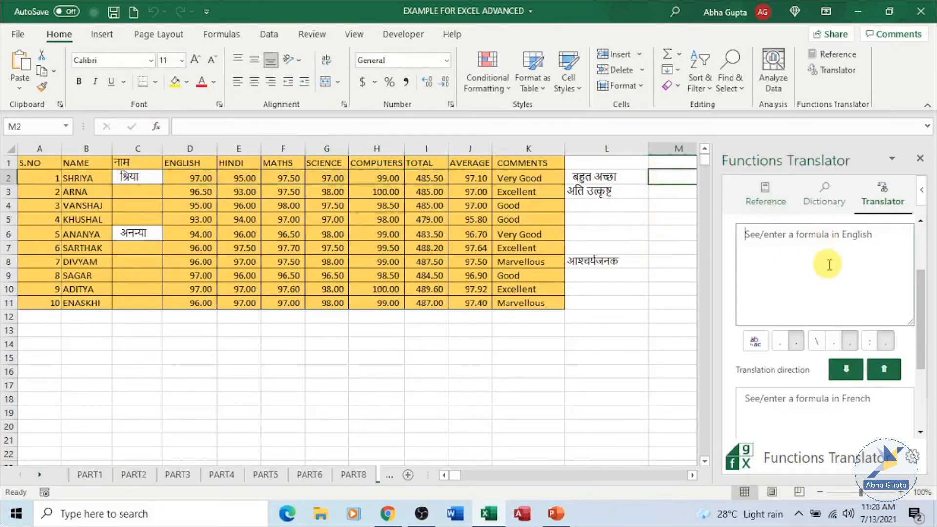
key(ctrl+v)
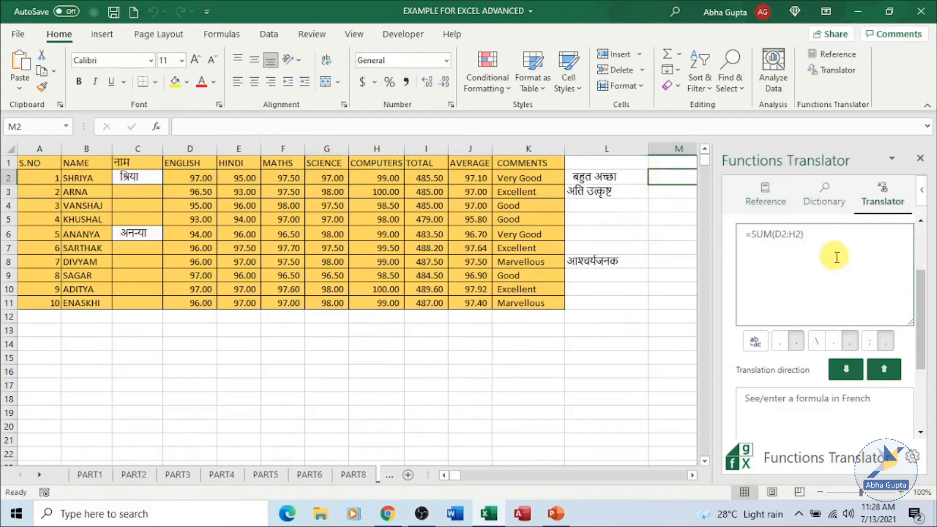
click(847, 375)
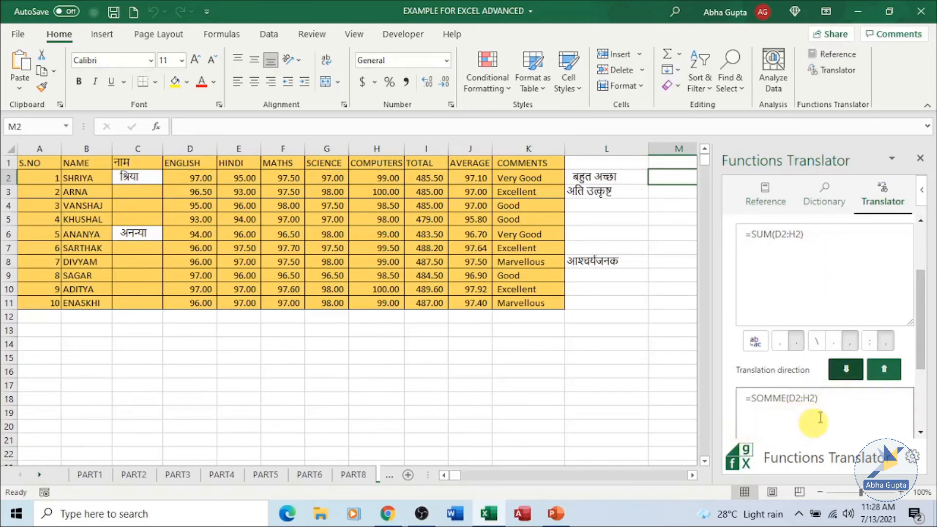
click(756, 341)
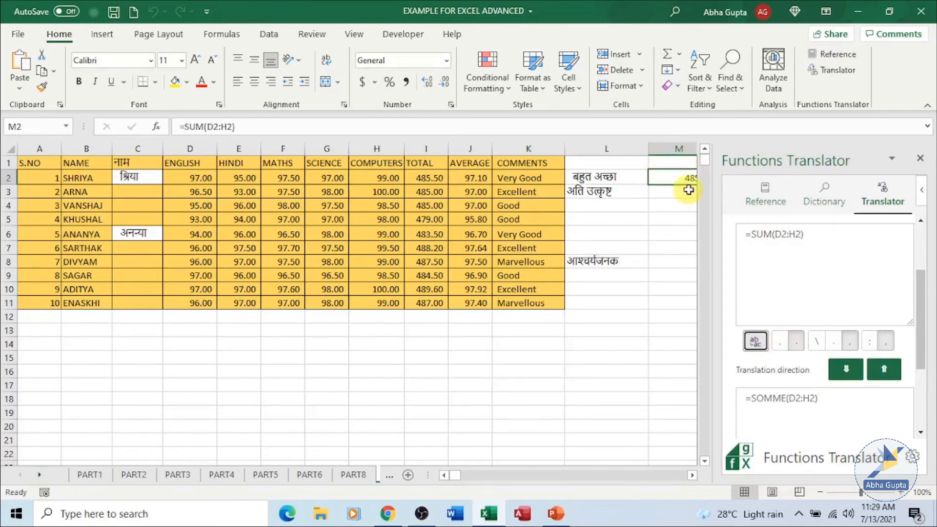
- Resize the Functions Translator pane narrower
click(893, 160)
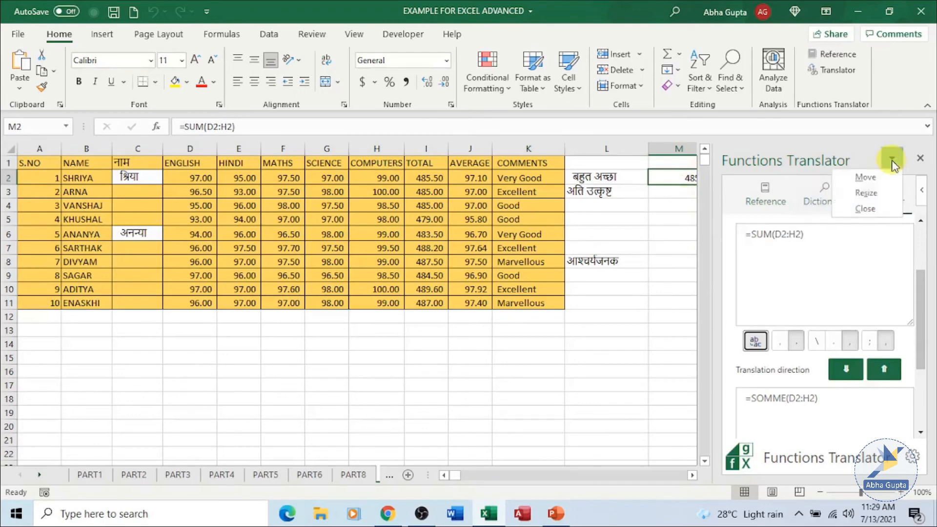
click(873, 194)
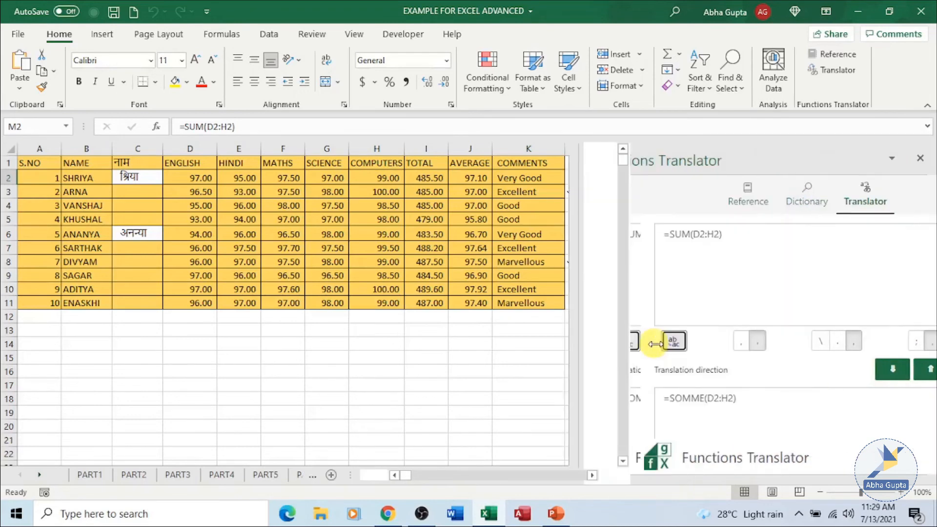
drag(655, 344, 742, 361)
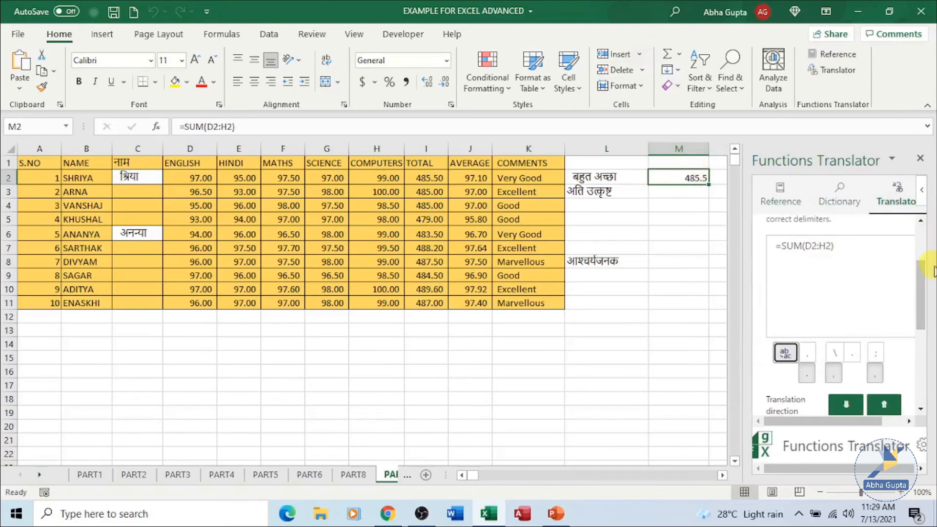
- Browse the Dictionary and Reference tabs, scrolling through the Financial functions' English and French names
mouse_move(922, 268)
mouse_down()
mouse_move(926, 306)
mouse_move(927, 262)
mouse_up()
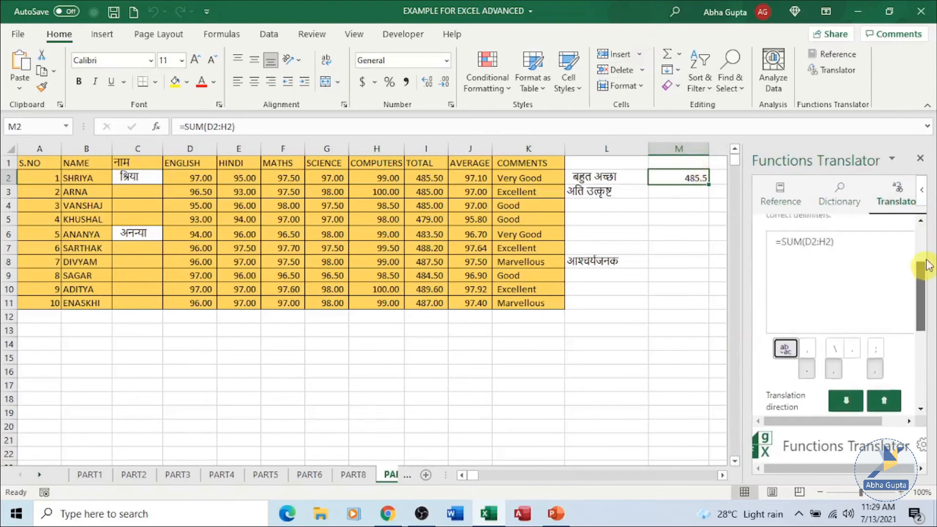
click(838, 195)
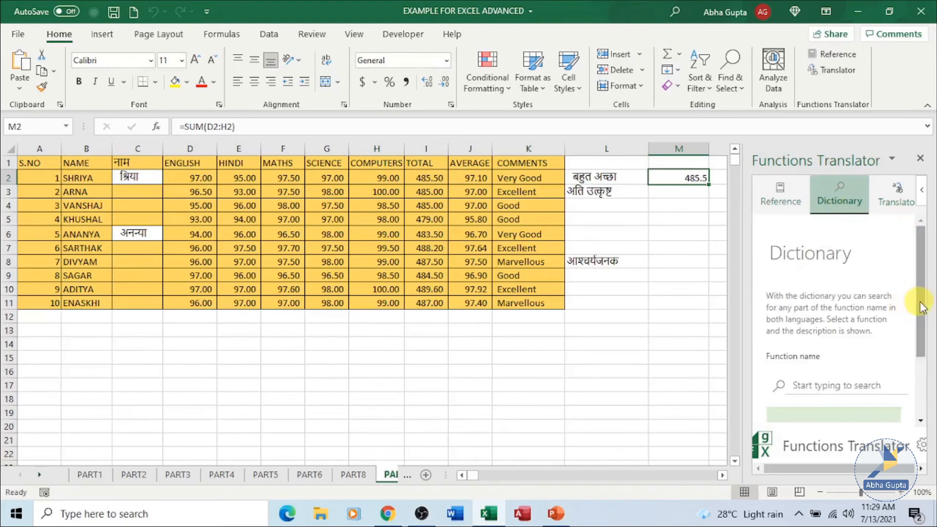
mouse_move(922, 306)
mouse_down()
mouse_move(921, 370)
mouse_move(918, 311)
mouse_up()
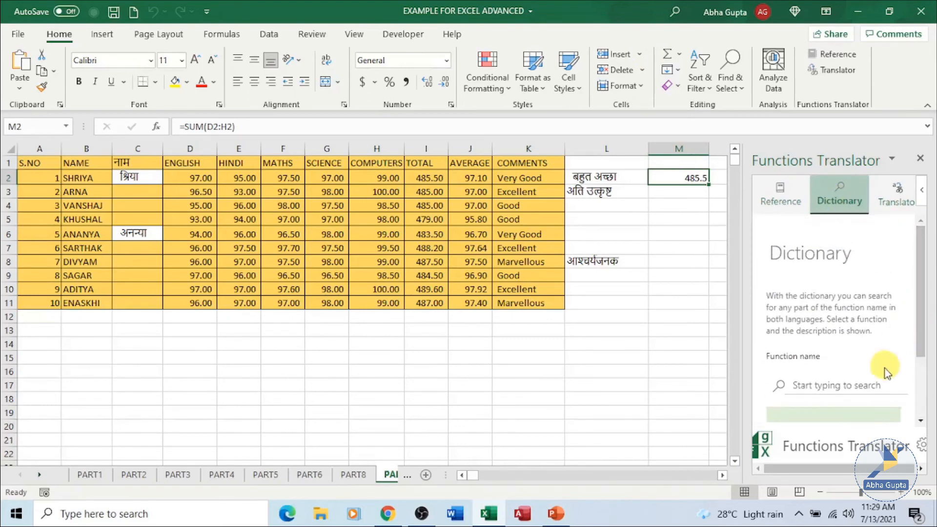
click(781, 195)
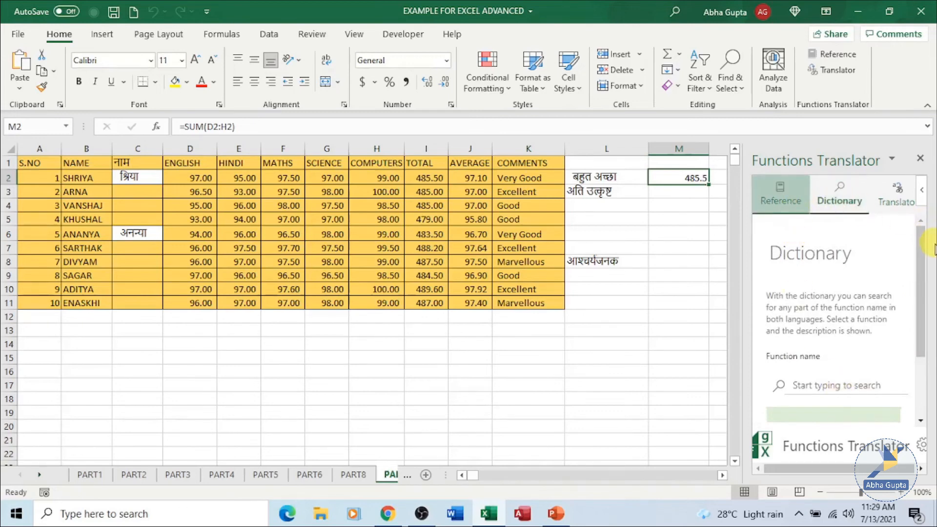
drag(921, 251, 919, 285)
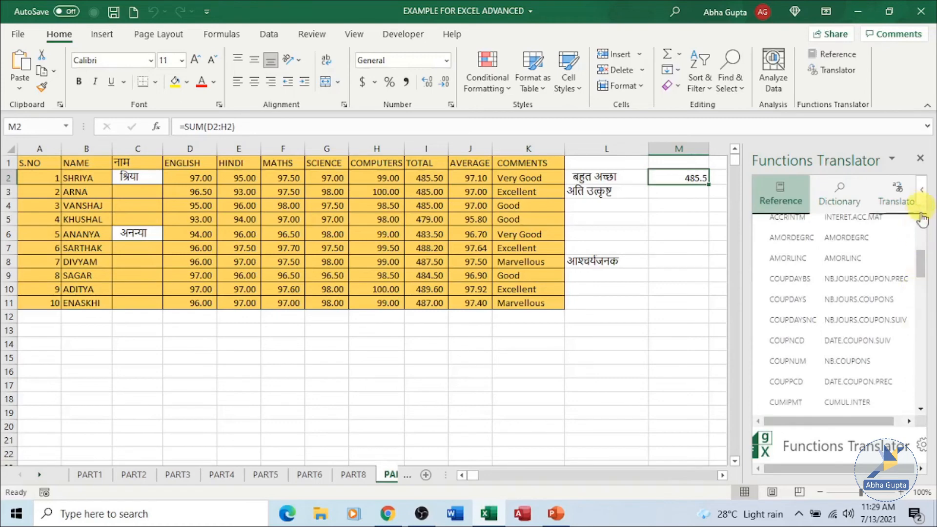
scroll(921, 220, up, 5)
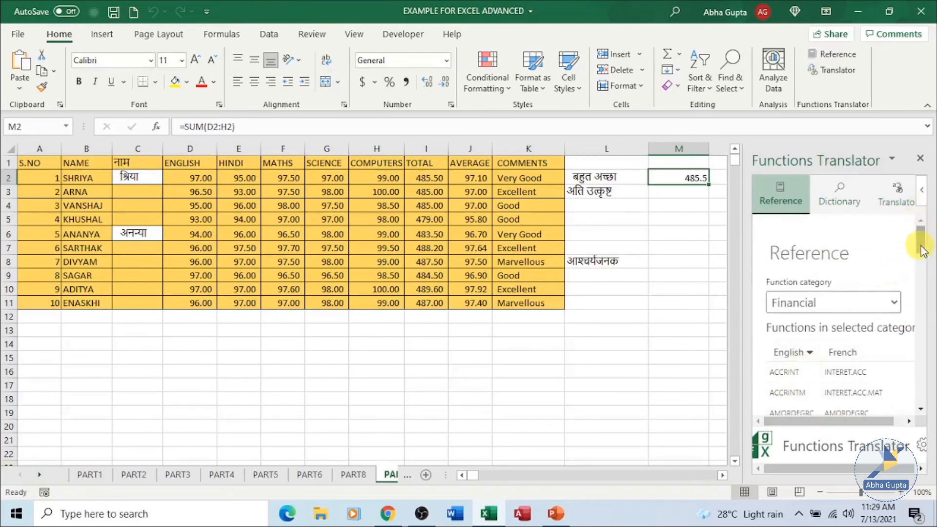
scroll(922, 251, down, 3)
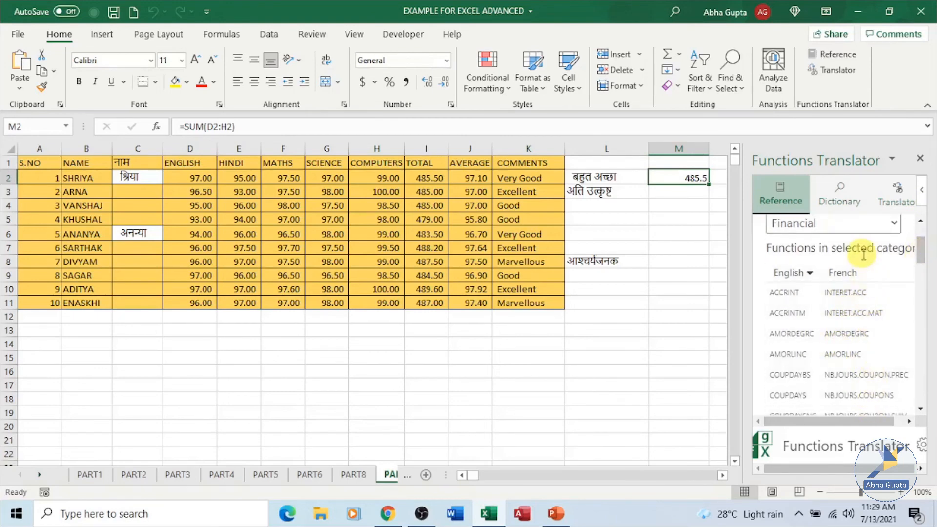
scroll(857, 361, down, 6)
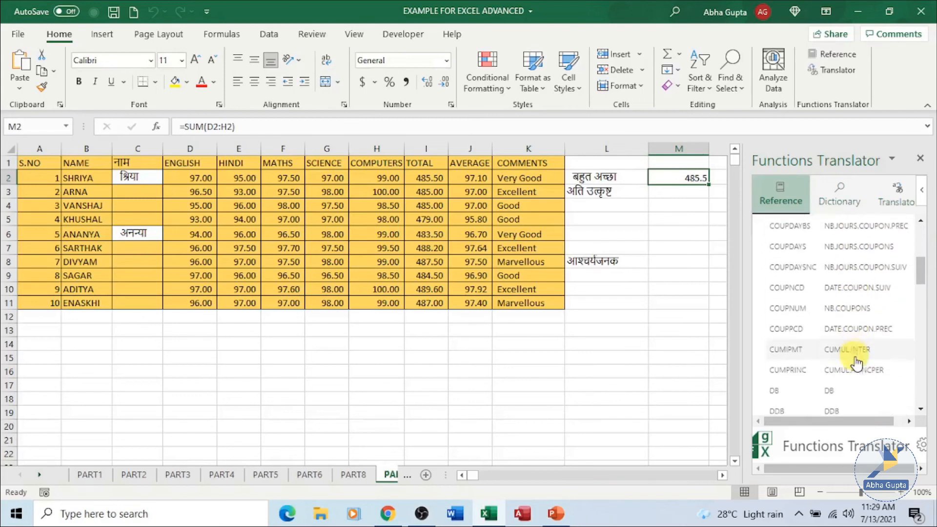
scroll(856, 362, down, 14)
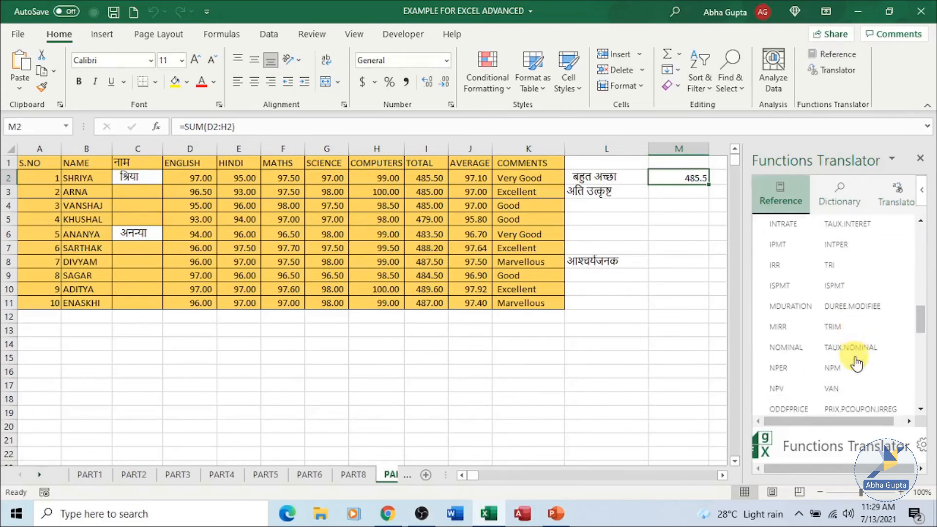
scroll(857, 361, down, 6)
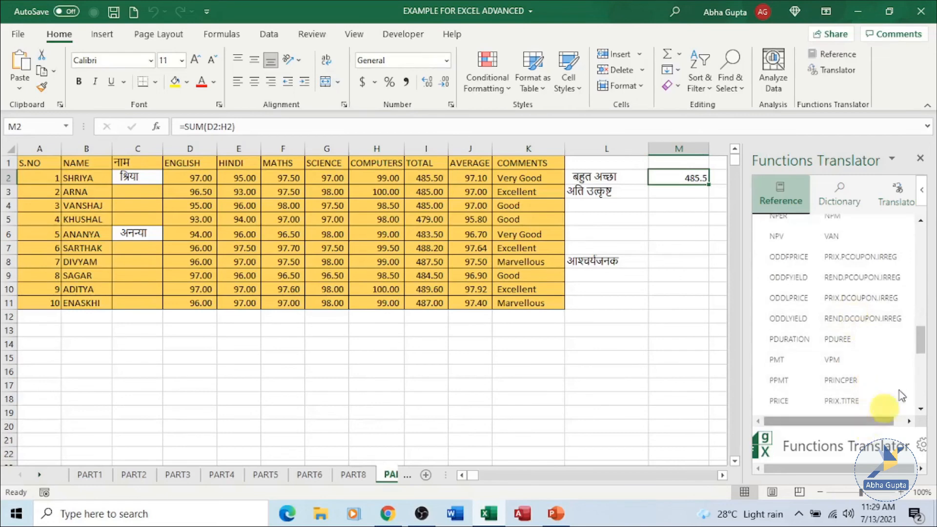
drag(921, 342, 921, 240)
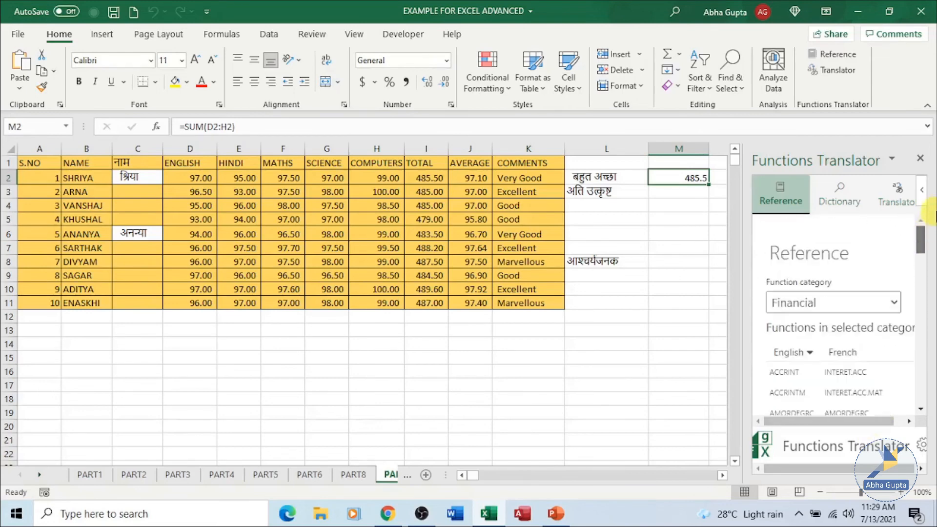
- List the Math & Trig functions in the Reference tab, open SUMIF in the Dictionary, and close the Functions Translator pane
click(895, 304)
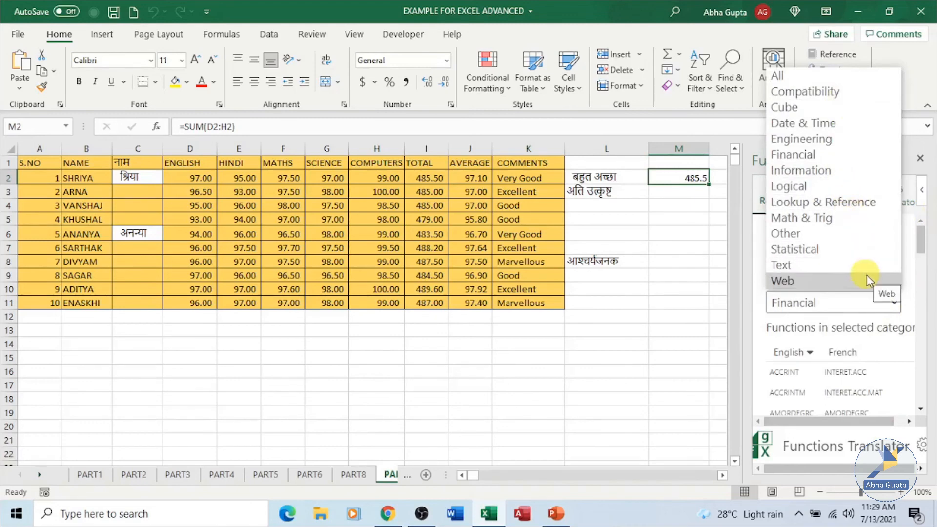
click(840, 223)
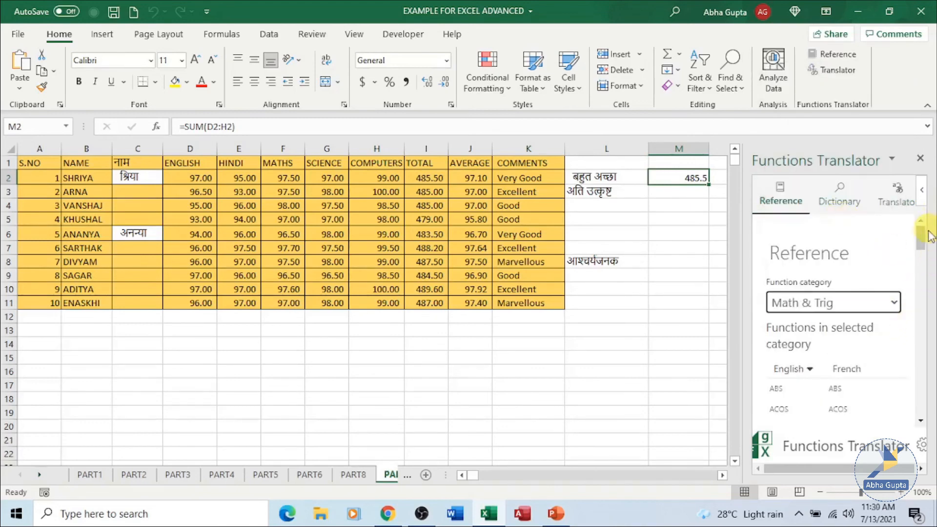
drag(927, 236, 933, 384)
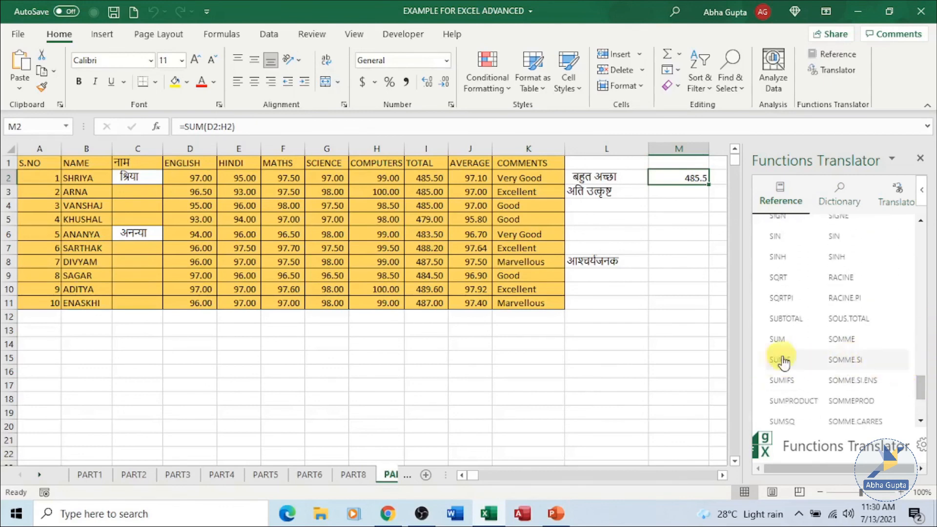
click(849, 362)
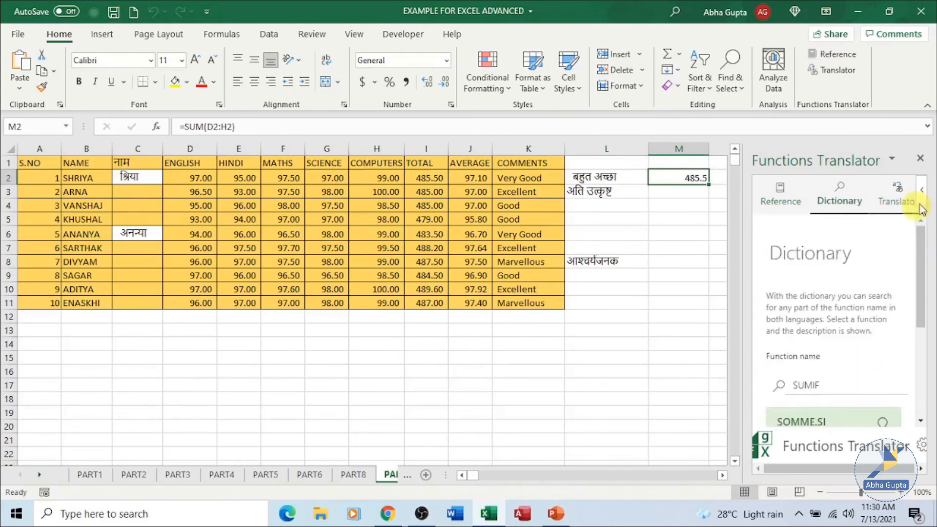
click(920, 159)
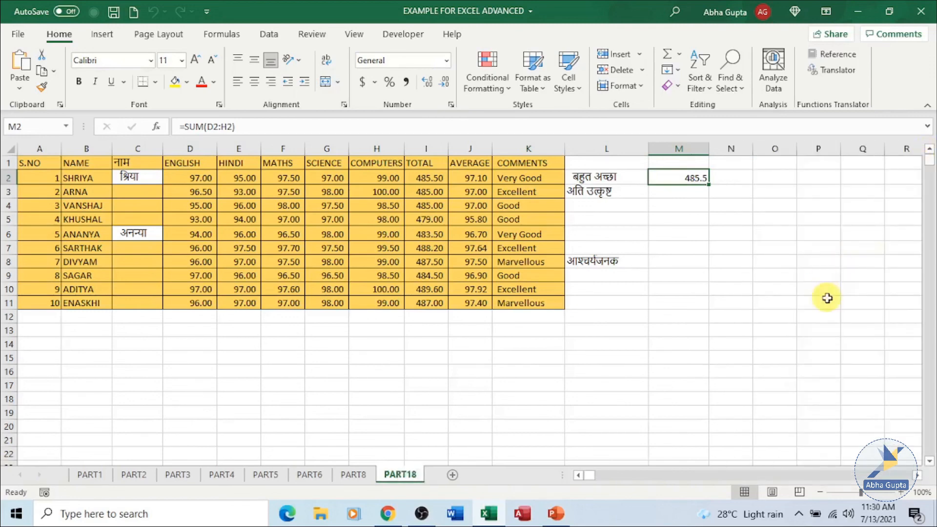